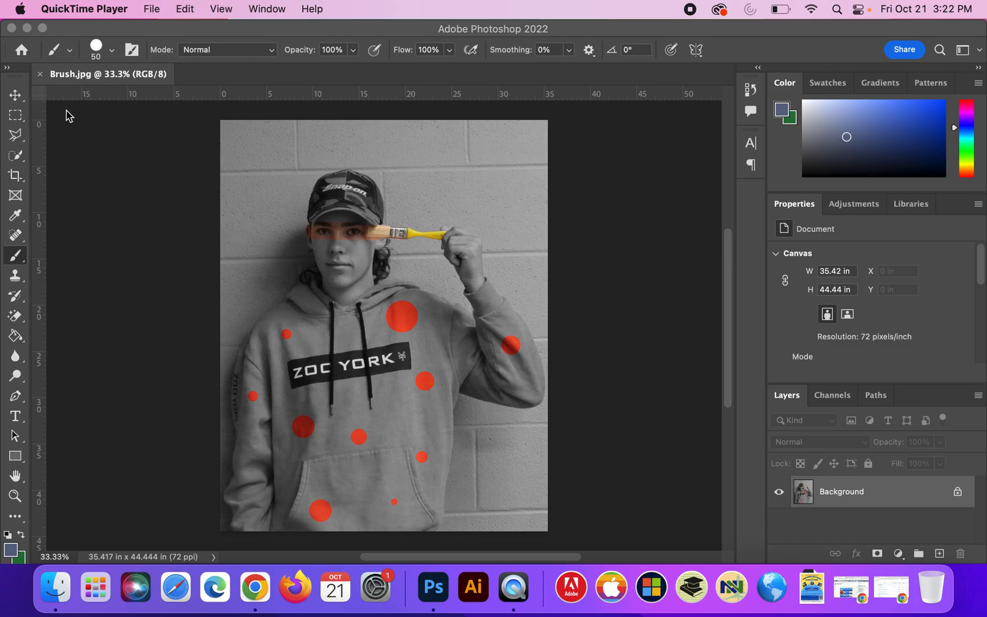
# Close the Brush.jpg document and dismiss the new-document setup without creating anything.
pyautogui.click(41, 75)
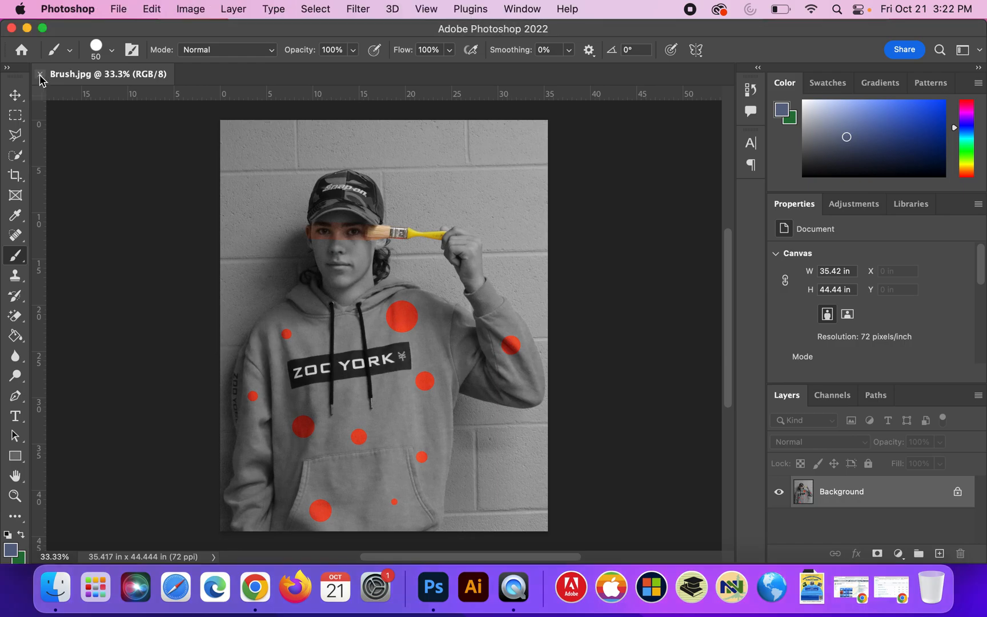
pyautogui.click(42, 75)
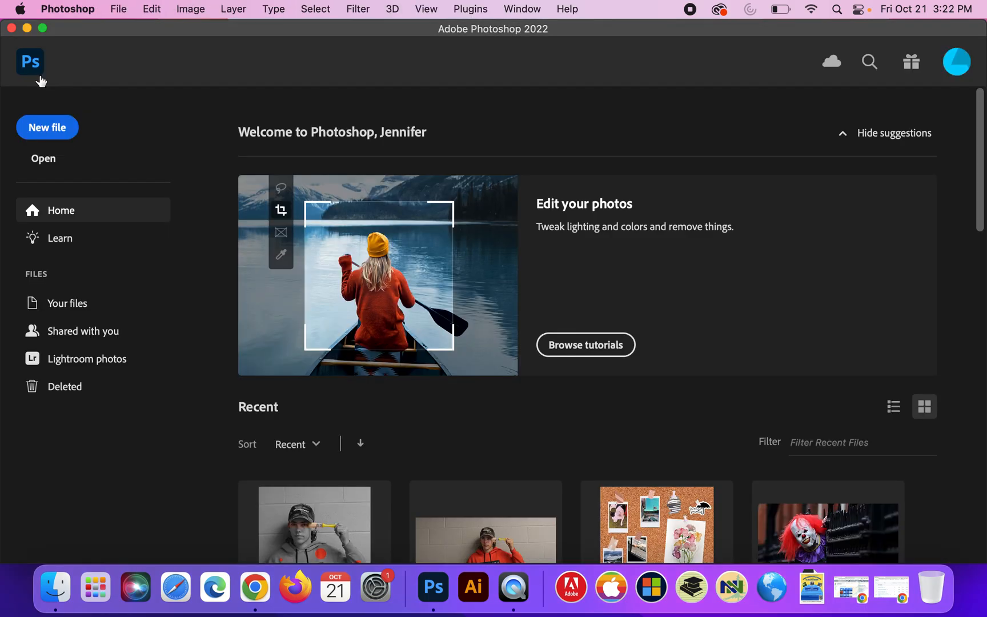
pyautogui.click(57, 131)
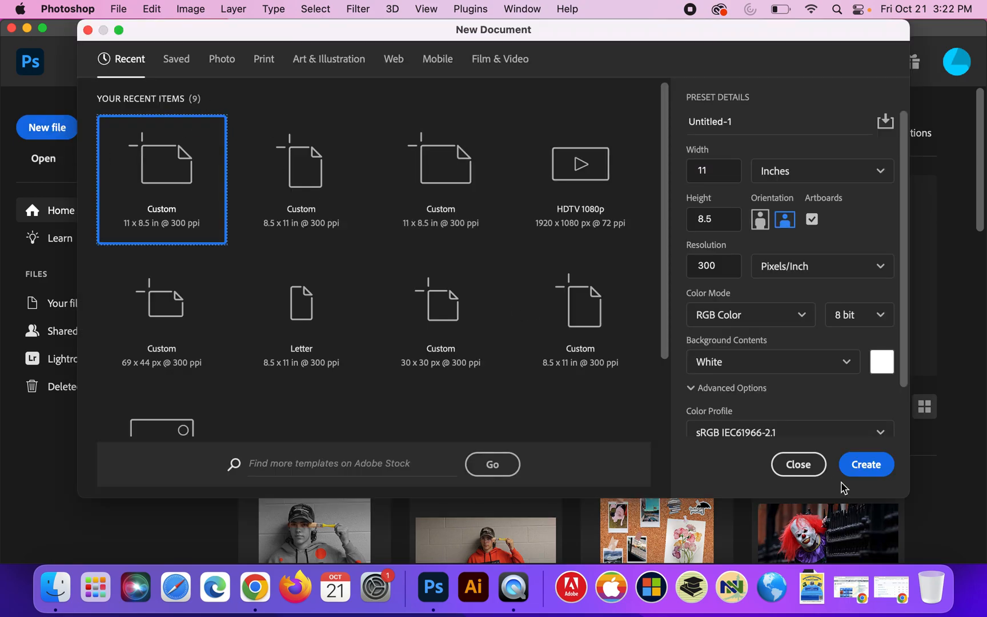
pyautogui.click(799, 465)
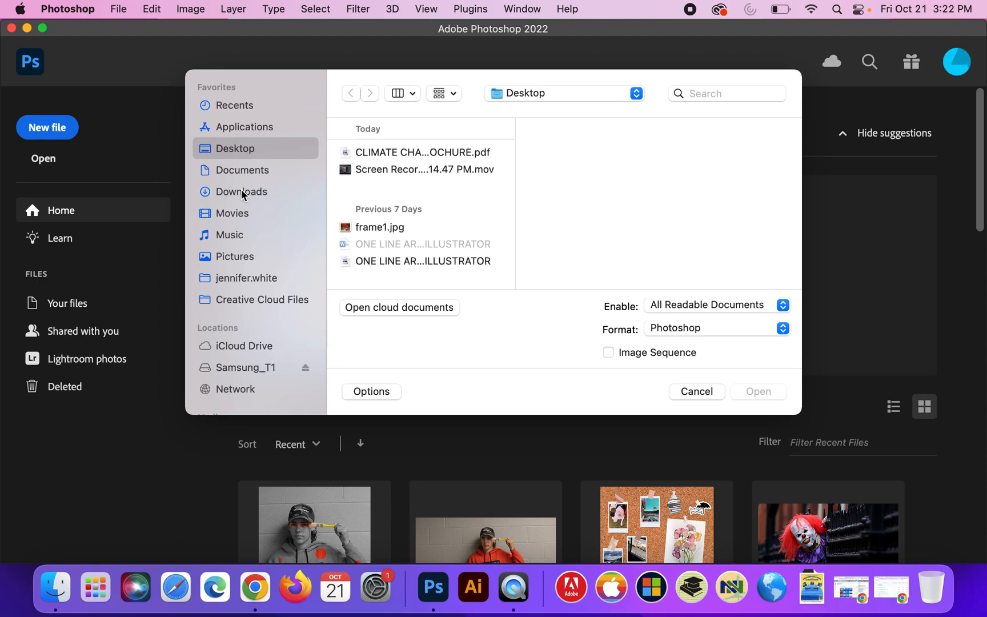
# Open IMG_6178.JPG from the Trick Photo Images folder in Downloads.
pyautogui.click(242, 192)
pyautogui.scroll(-5, 411, 257)
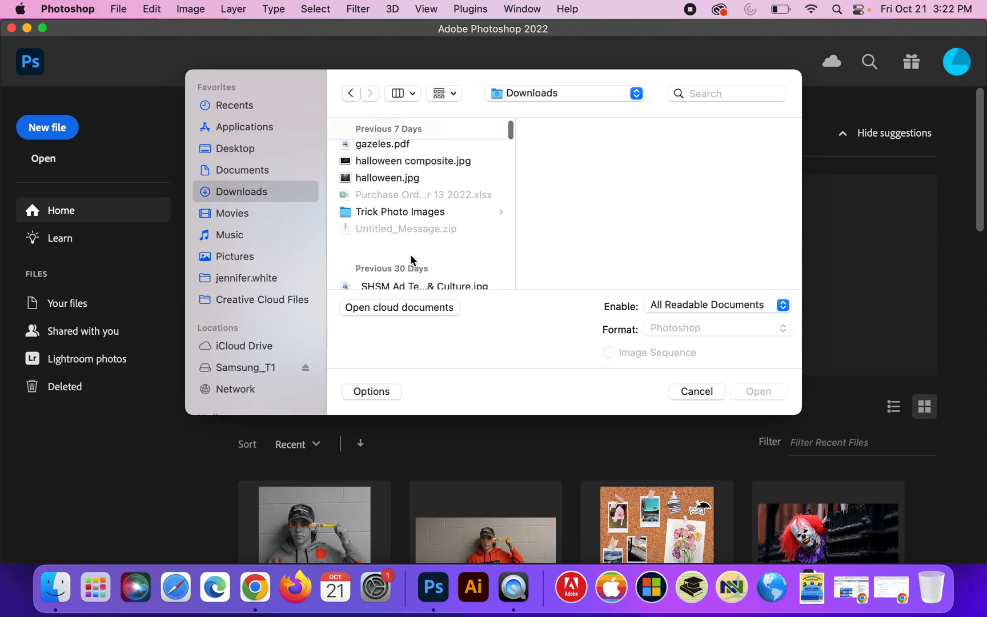
pyautogui.click(405, 201)
pyautogui.click(573, 204)
pyautogui.click(509, 188)
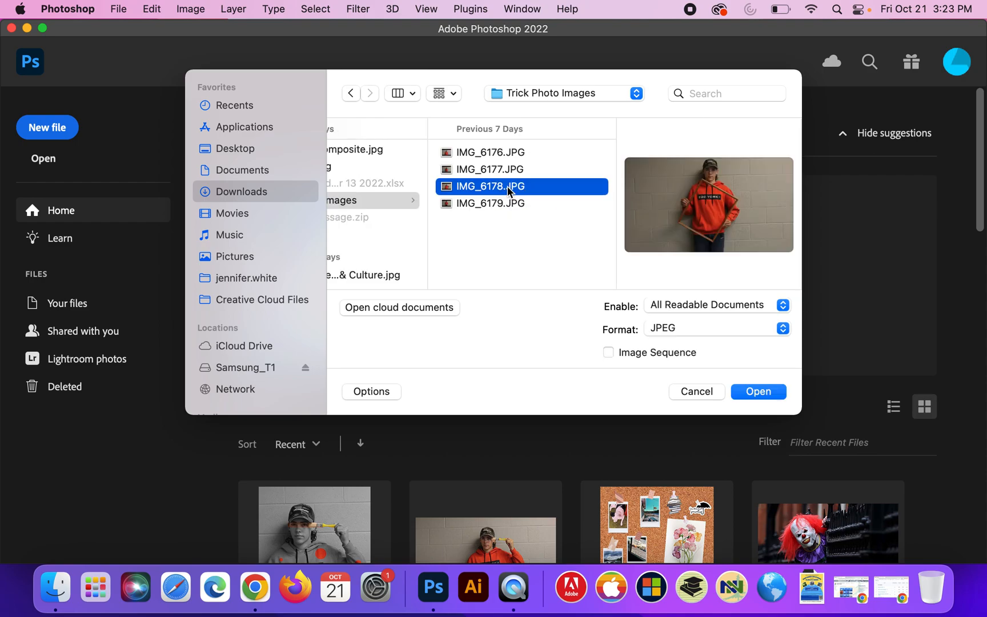
pyautogui.click(760, 392)
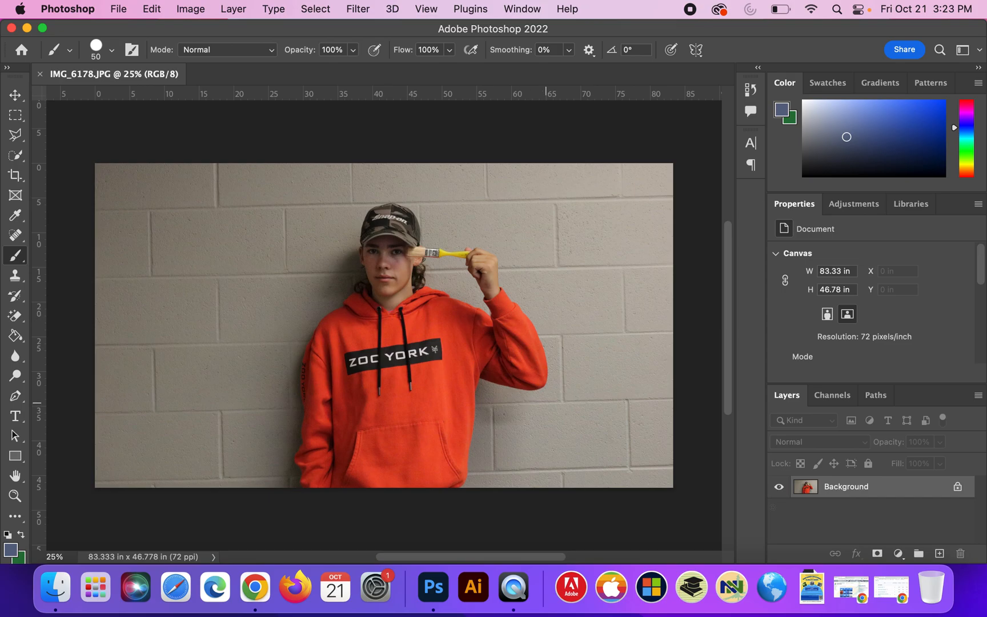
# Duplicate the Background layer.
pyautogui.rightClick(876, 486)
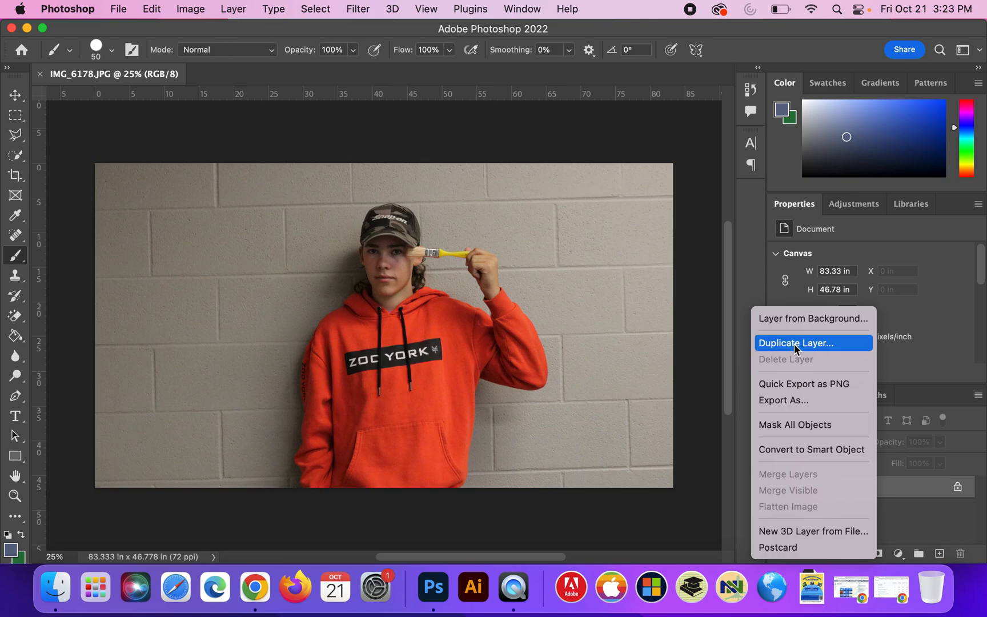
pyautogui.click(911, 514)
pyautogui.moveTo(858, 486); pyautogui.dragTo(940, 553)
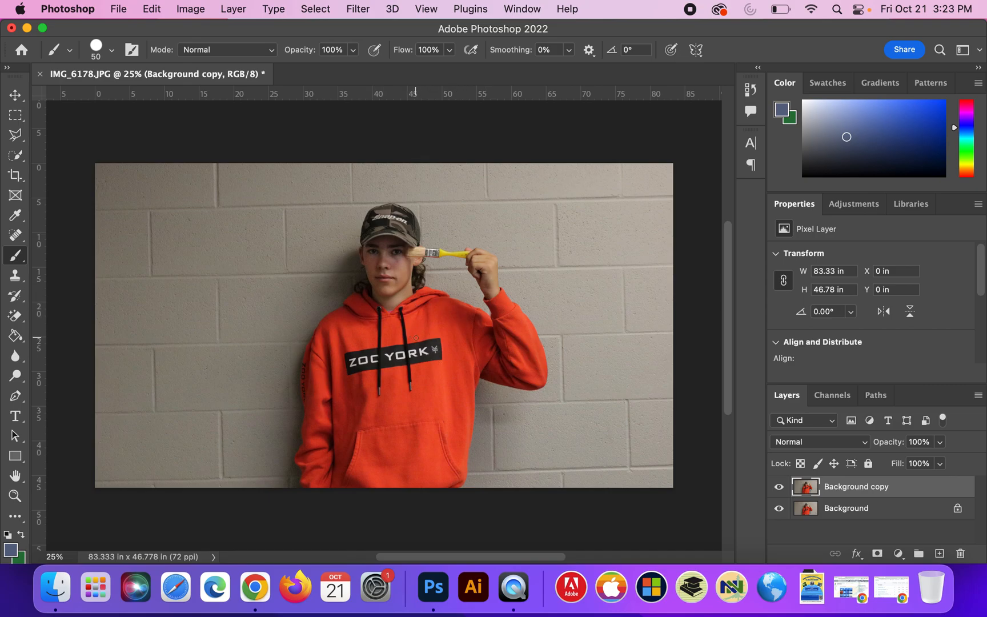
# Desaturate the Background copy layer with a Hue/Saturation adjustment, setting Saturation to -100.
pyautogui.click(189, 11)
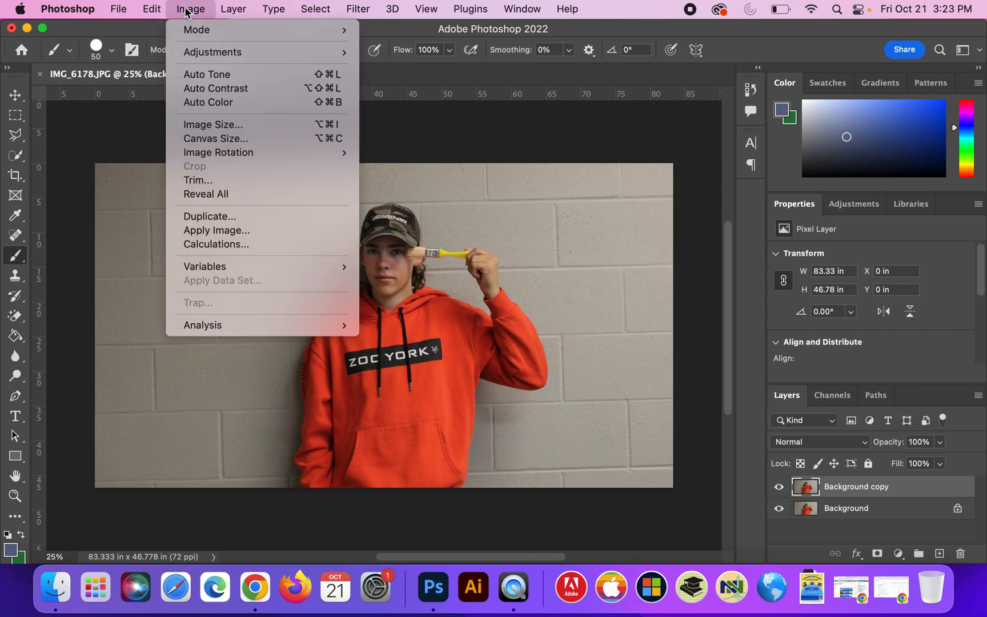
pyautogui.moveTo(203, 53)
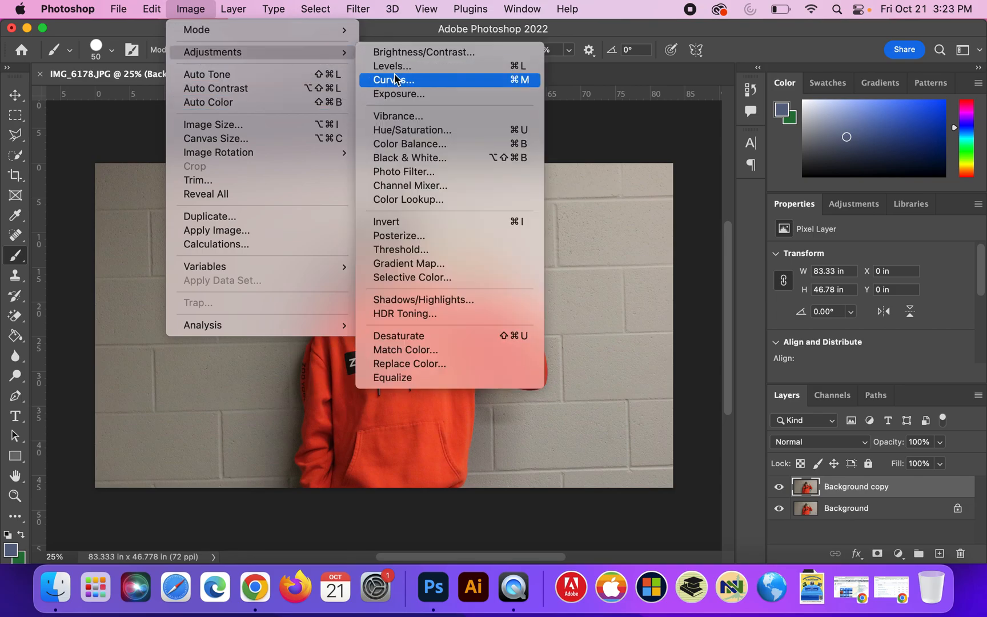
pyautogui.click(418, 130)
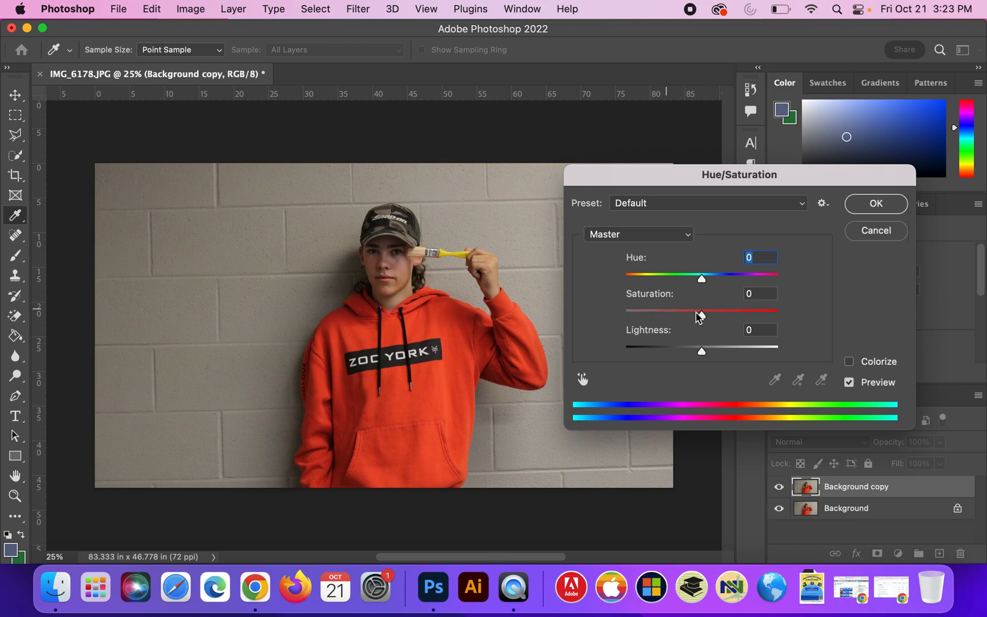
pyautogui.moveTo(701, 315); pyautogui.dragTo(618, 315)
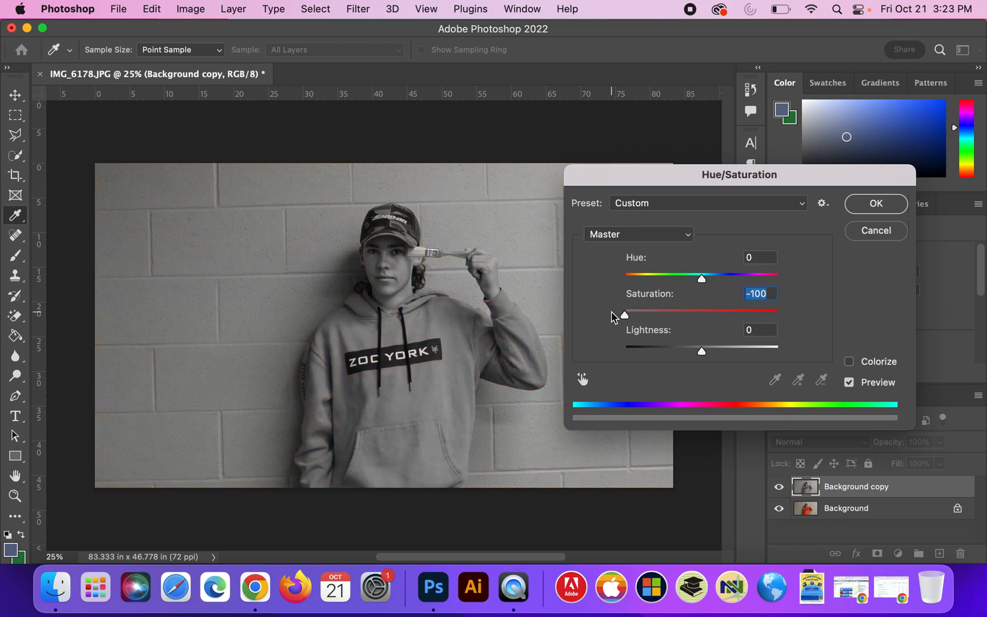
pyautogui.click(877, 203)
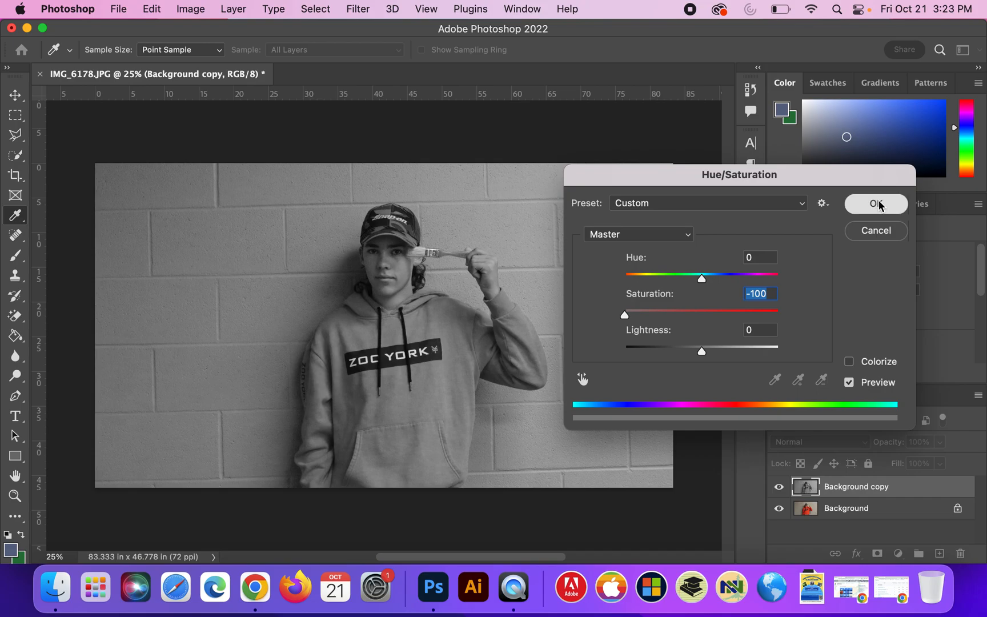
# Add a layer mask to the Background copy layer and make black the foreground colour with white as background.
pyautogui.scroll(4, 560, 254)
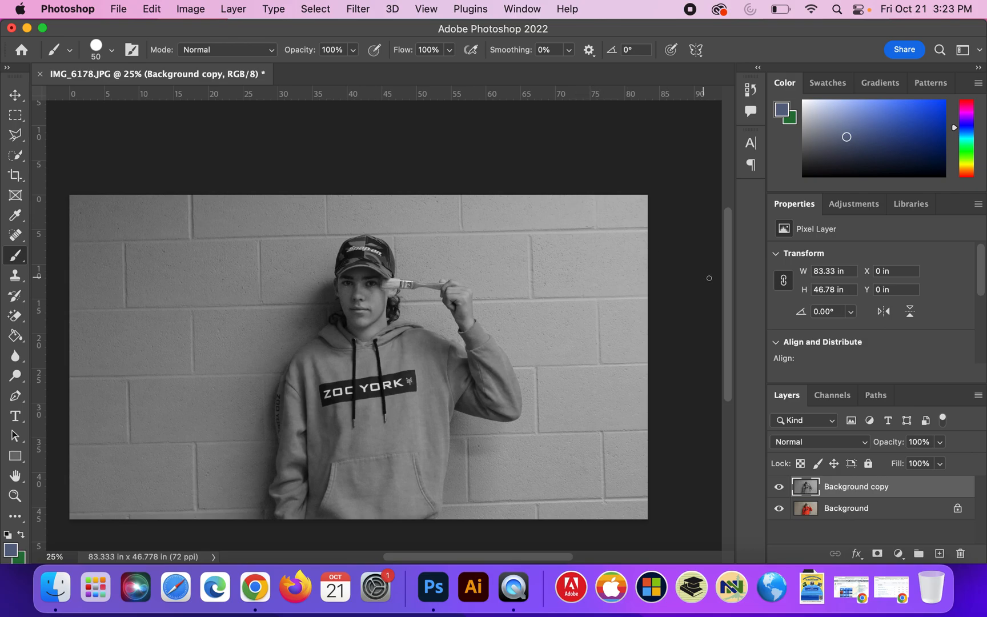
pyautogui.click(878, 553)
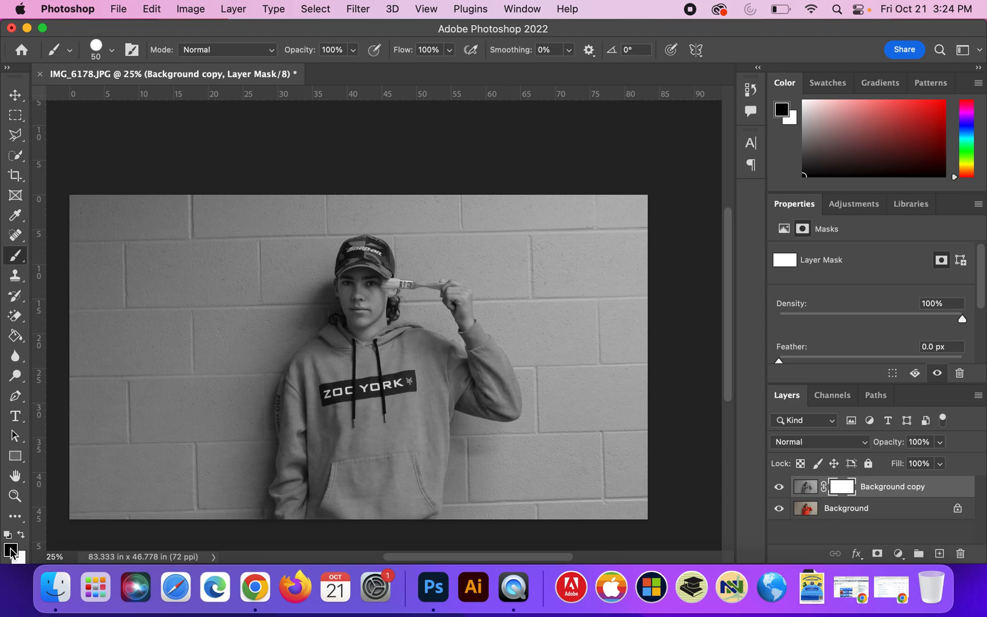
pyautogui.click(7, 536)
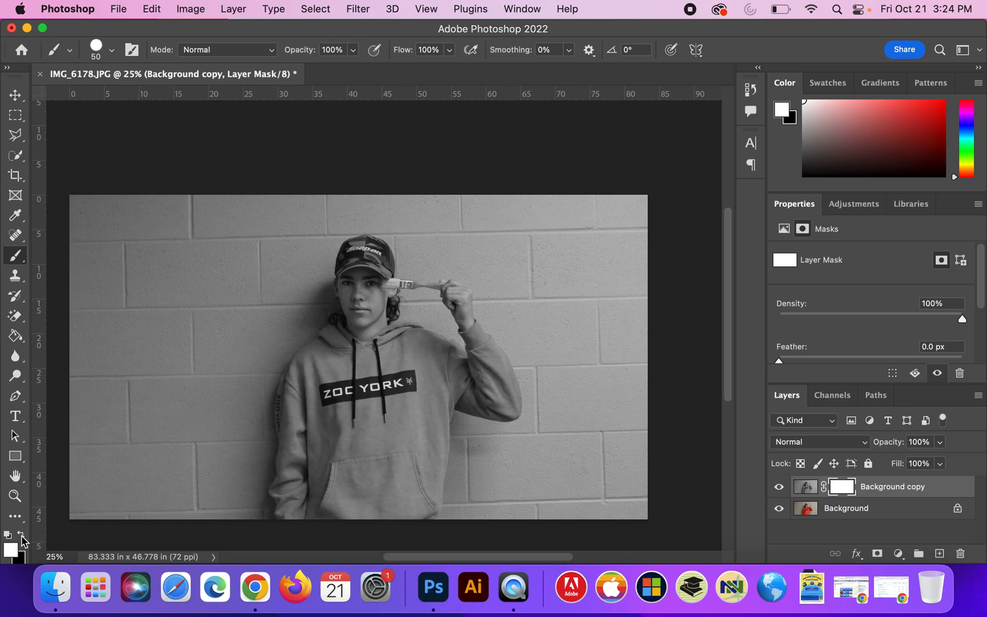
pyautogui.click(22, 536)
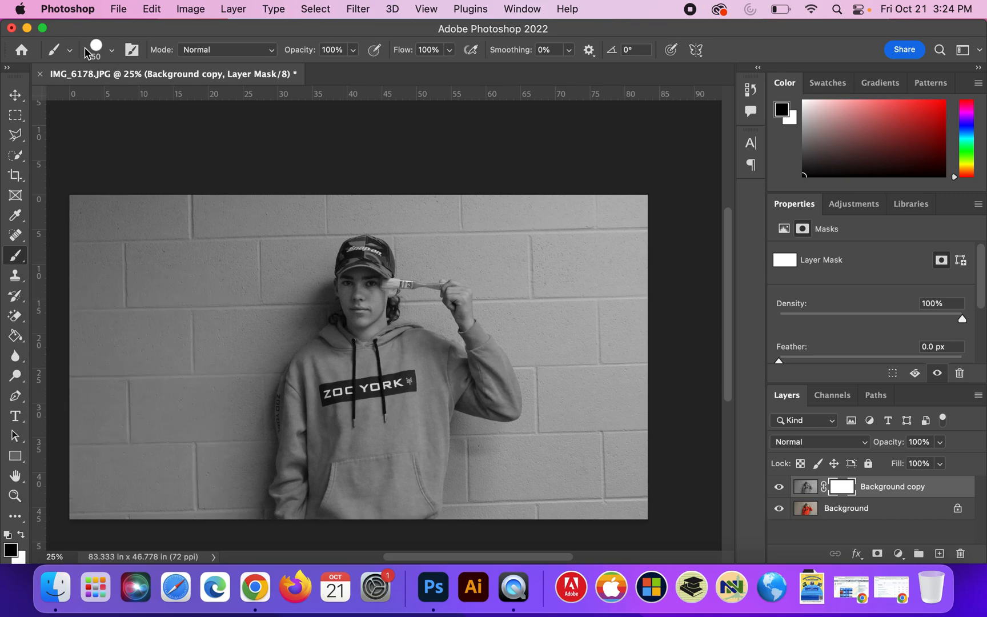
# Paint black on the mask with the 50 px Hard Round brush to reveal colour in the paintbrush's bristles and metal ferrule.
pyautogui.click(114, 51)
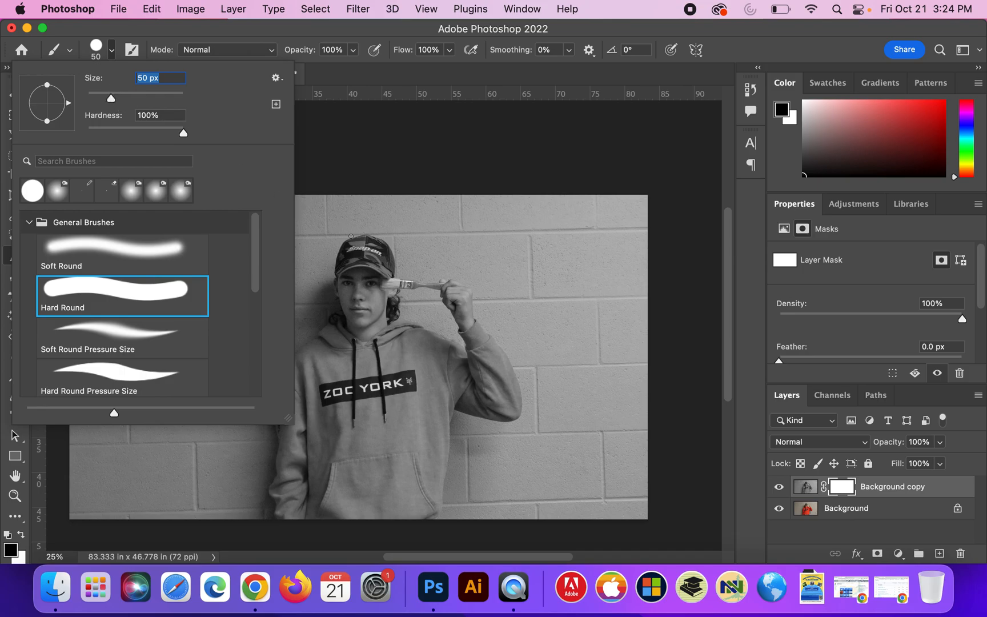
pyautogui.click(377, 171)
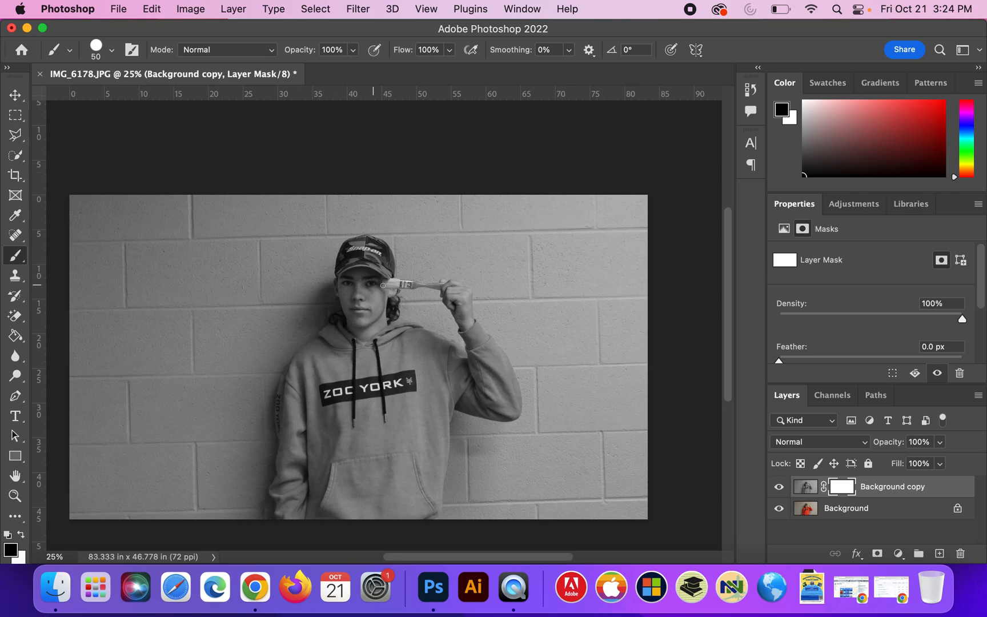
pyautogui.click(15, 495)
pyautogui.click(391, 283)
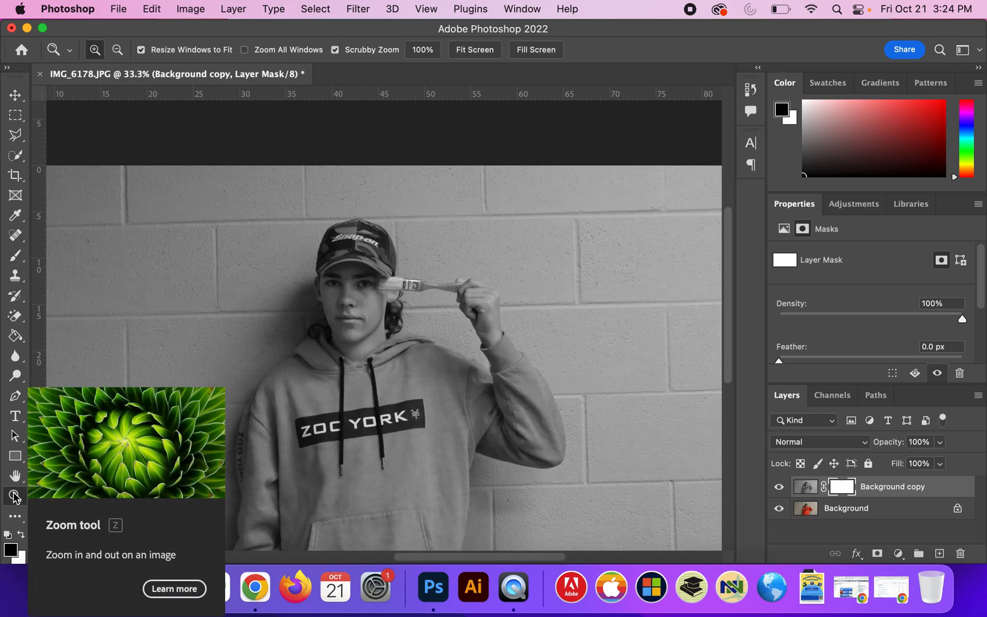
pyautogui.click(374, 284)
pyautogui.click(374, 285)
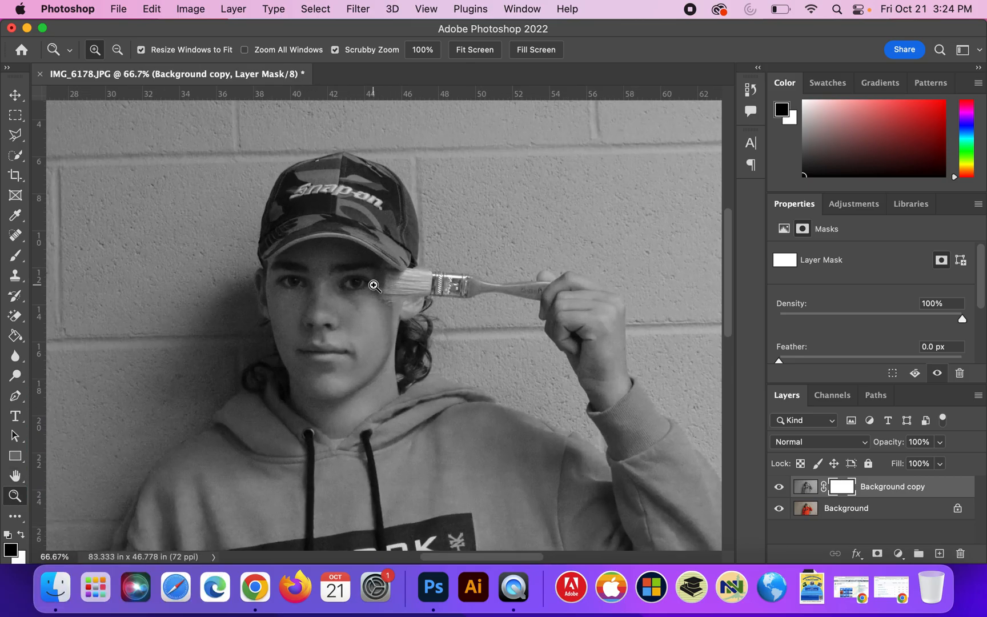
pyautogui.click(374, 285)
pyautogui.hscroll(3, 372, 285)
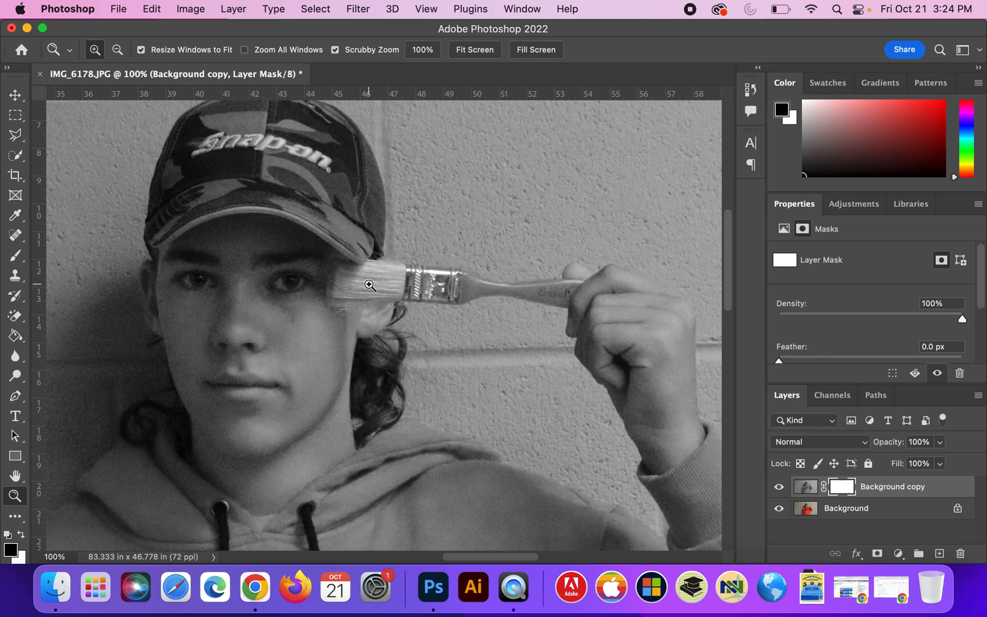
pyautogui.click(15, 255)
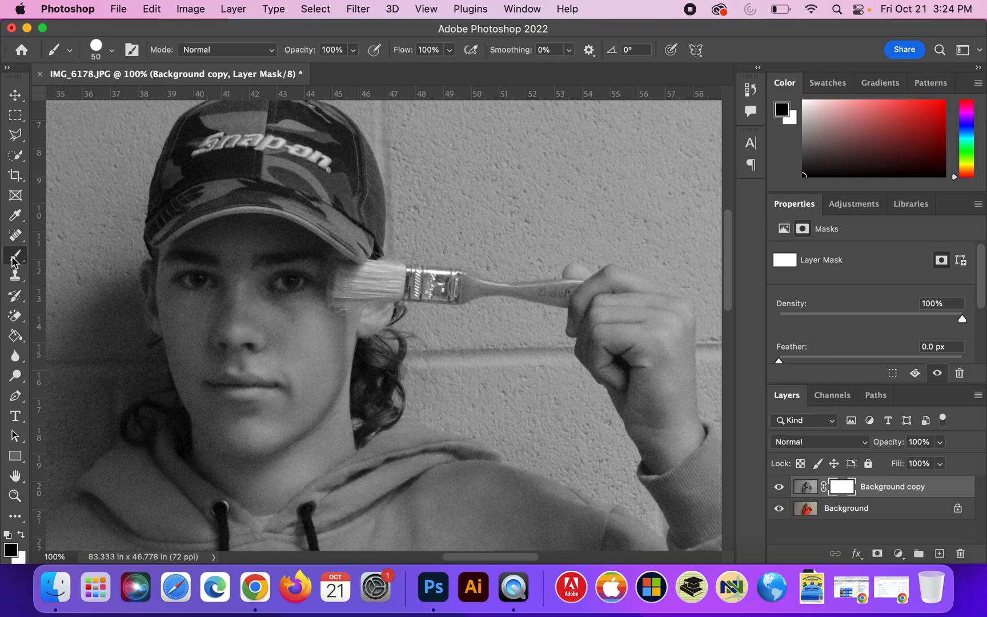
pyautogui.moveTo(343, 287)
pyautogui.mouseDown()
pyautogui.moveTo(373, 286)
pyautogui.moveTo(334, 287)
pyautogui.moveTo(455, 288)
pyautogui.moveTo(389, 269)
pyautogui.moveTo(291, 276)
pyautogui.mouseUp()
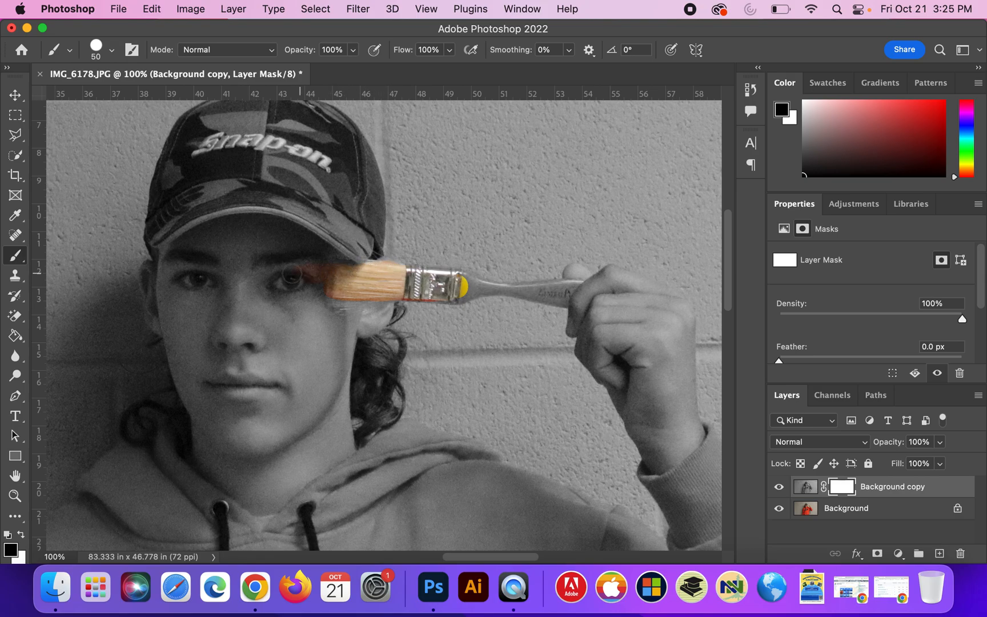
# Paint on the mask to reveal a horizontal band of colour across both eyes, from the bristles to the opposite ear.
pyautogui.moveTo(227, 273)
pyautogui.mouseDown()
pyautogui.moveTo(151, 267)
pyautogui.moveTo(149, 282)
pyautogui.mouseUp()
pyautogui.moveTo(374, 287)
pyautogui.mouseDown()
pyautogui.moveTo(291, 280)
pyautogui.moveTo(342, 270)
pyautogui.moveTo(316, 270)
pyautogui.mouseUp()
pyautogui.moveTo(256, 264)
pyautogui.mouseDown()
pyautogui.moveTo(164, 263)
pyautogui.moveTo(150, 274)
pyautogui.moveTo(228, 278)
pyautogui.mouseUp()
# Reduce the brush to 25 px and reveal the yellow paintbrush handle from the ferrule to the fingers.
pyautogui.press('[')
pyautogui.press('[')
pyautogui.press(']')
pyautogui.moveTo(469, 293); pyautogui.dragTo(452, 298)
pyautogui.moveTo(466, 291)
pyautogui.mouseDown()
pyautogui.moveTo(464, 278)
pyautogui.moveTo(480, 289)
pyautogui.moveTo(567, 291)
pyautogui.mouseUp()
pyautogui.press('super+plus')
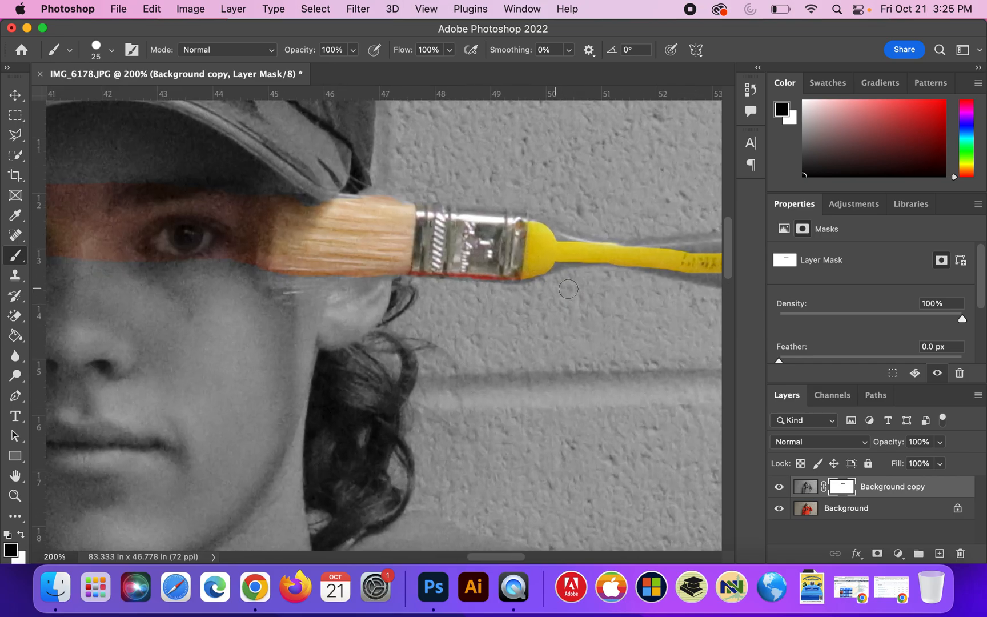
pyautogui.hscroll(5, 567, 287)
pyautogui.moveTo(563, 278)
pyautogui.mouseDown()
pyautogui.moveTo(437, 281)
pyautogui.moveTo(354, 252)
pyautogui.moveTo(400, 289)
pyautogui.moveTo(409, 283)
pyautogui.moveTo(367, 302)
pyautogui.mouseUp()
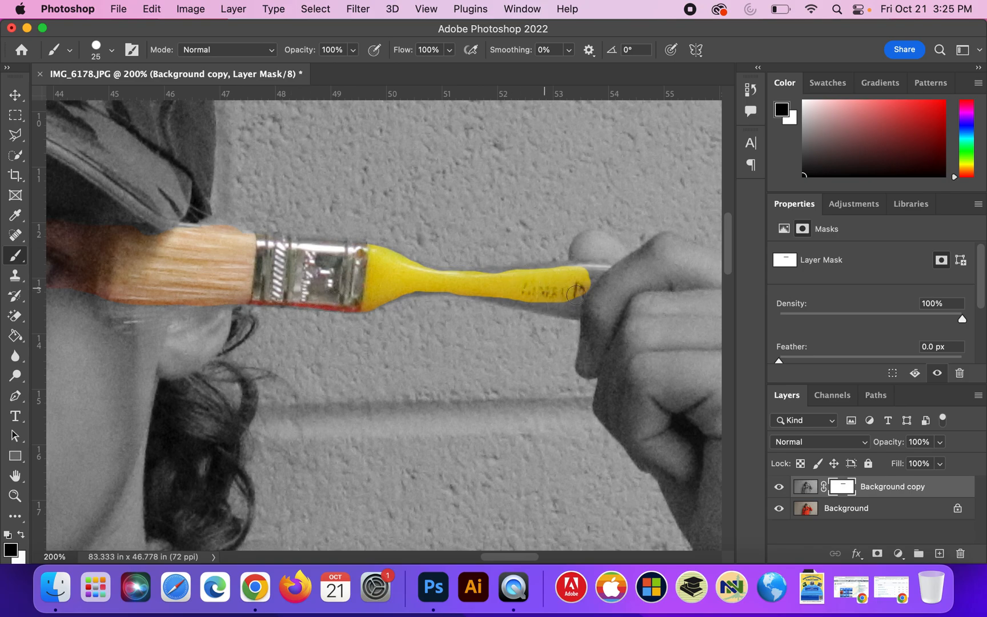
pyautogui.moveTo(585, 279); pyautogui.dragTo(571, 308)
pyautogui.moveTo(566, 308)
pyautogui.mouseDown()
pyautogui.moveTo(442, 285)
pyautogui.moveTo(452, 285)
pyautogui.moveTo(376, 302)
pyautogui.mouseUp()
# Reduce the brush to 10 px and reveal the handle's upper edge where it meets the fingers.
pyautogui.press('[')
pyautogui.press('[')
pyautogui.press('[')
pyautogui.moveTo(601, 265); pyautogui.dragTo(580, 267)
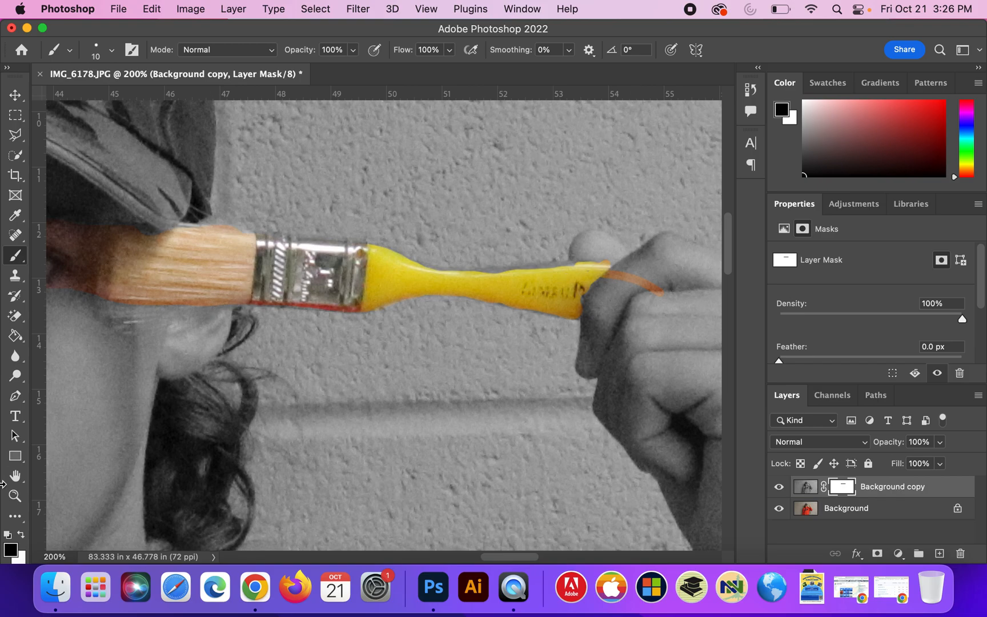
# Mask out the orange streak on the finger with a 20 px white brush, and reveal the handle's remaining upper edge in black.
pyautogui.click(21, 536)
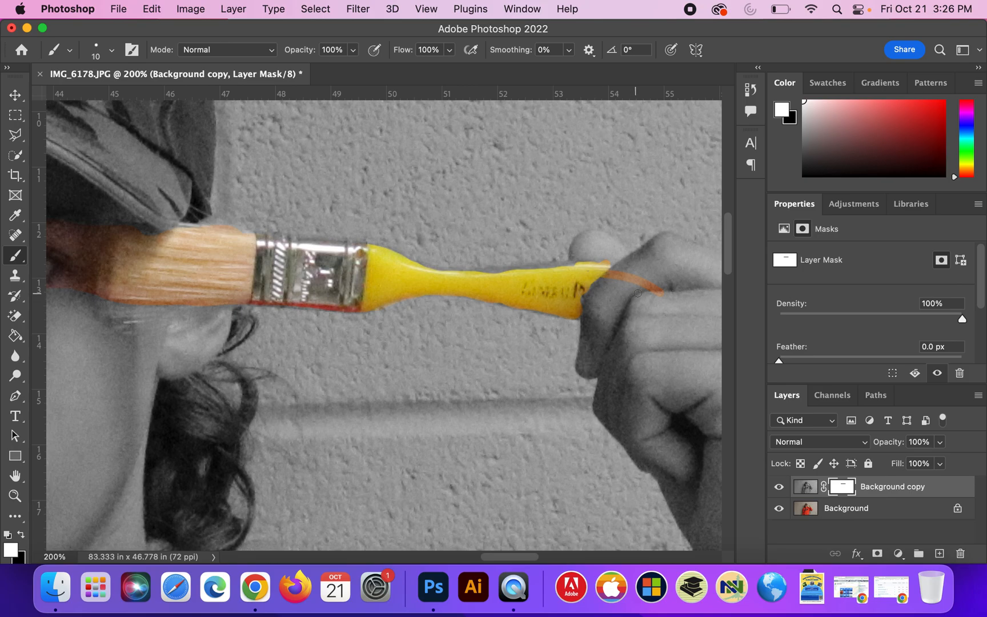
pyautogui.press(']')
pyautogui.moveTo(649, 284)
pyautogui.mouseDown()
pyautogui.moveTo(619, 289)
pyautogui.moveTo(630, 270)
pyautogui.moveTo(613, 279)
pyautogui.mouseUp()
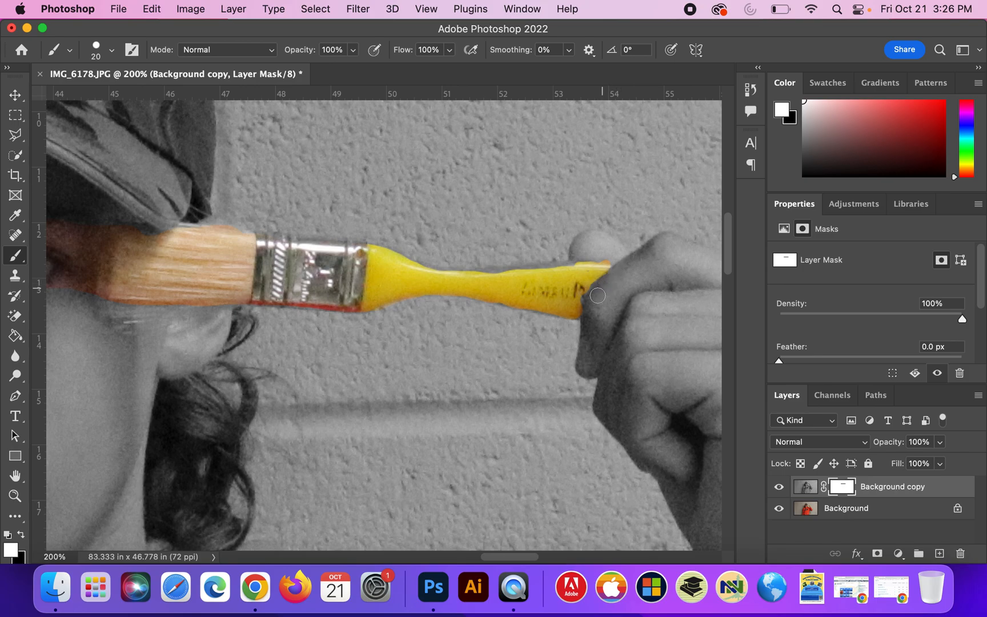
pyautogui.click(19, 535)
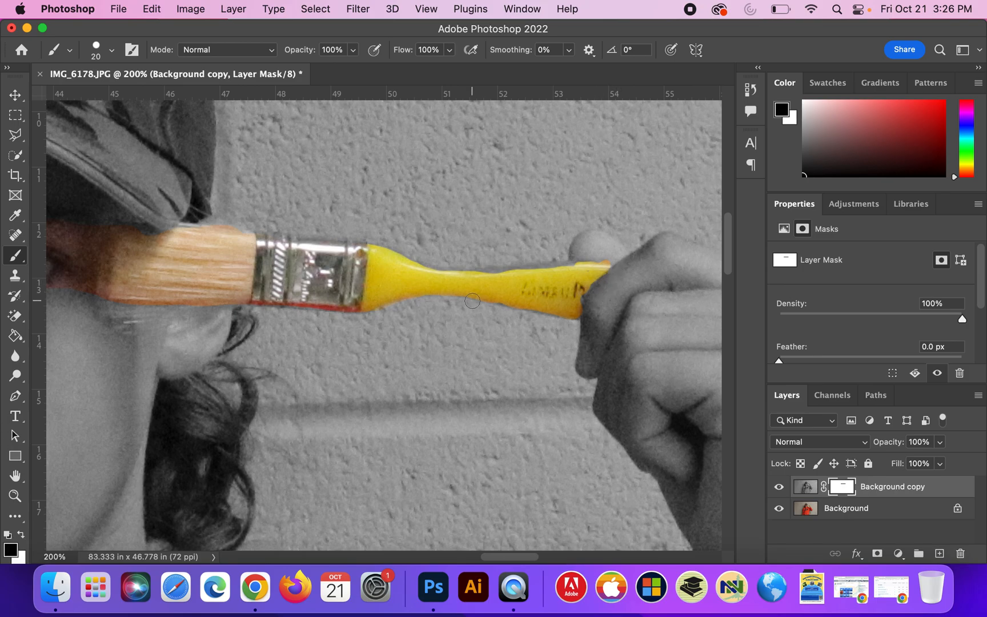
pyautogui.moveTo(604, 267); pyautogui.dragTo(465, 278)
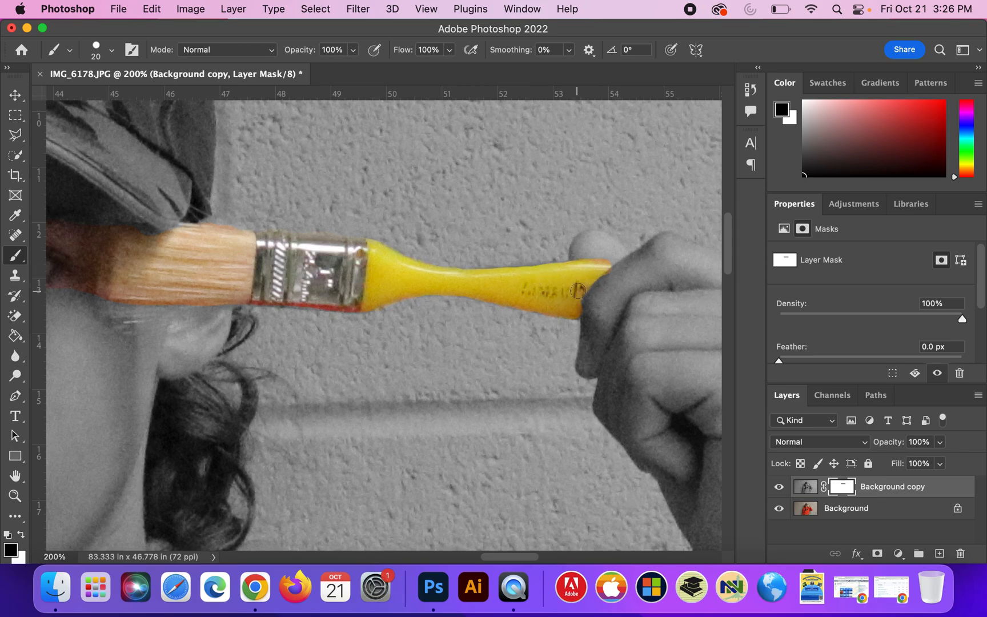
# Enlarge the brush to 40 px and reveal the loose bristles along the paintbrush's lower edge beside the cheek.
pyautogui.hscroll(-5, 537, 301)
pyautogui.scroll(2, 514, 299)
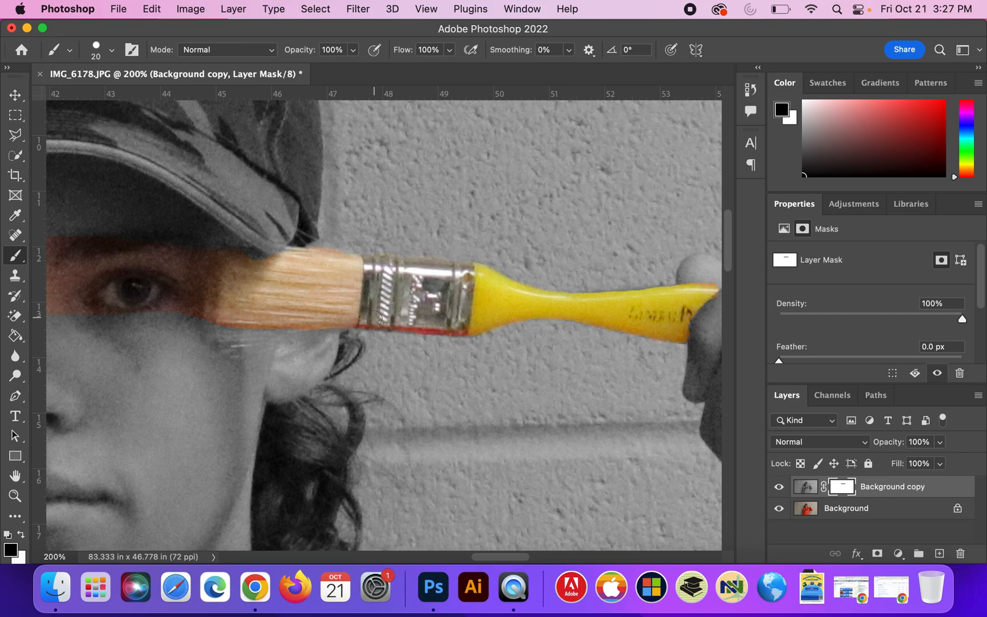
pyautogui.hscroll(-5, 374, 318)
pyautogui.scroll(1, 399, 342)
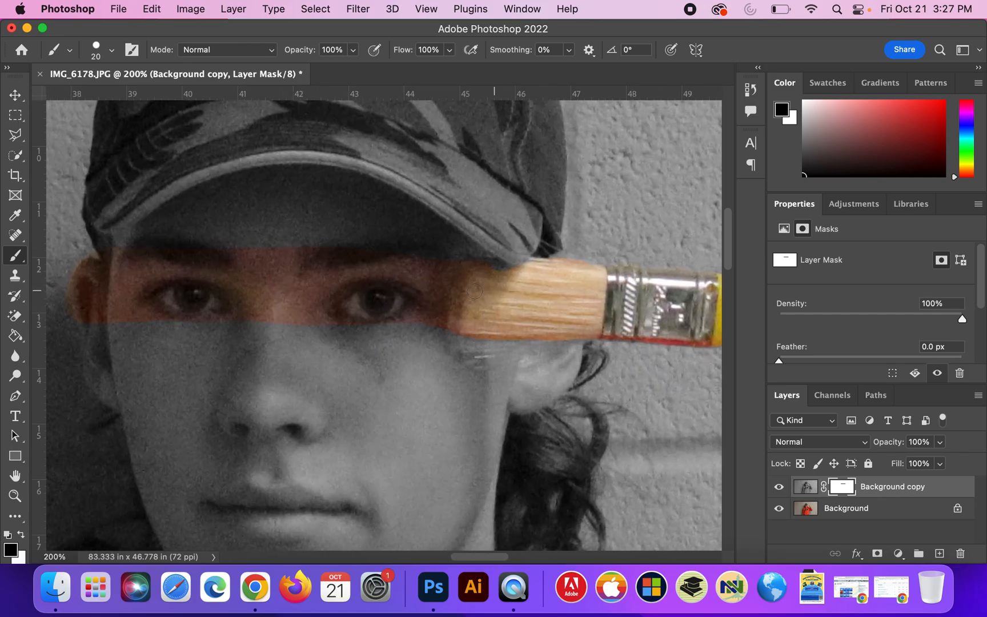
pyautogui.press(']')
pyautogui.press(']')
pyautogui.moveTo(468, 325)
pyautogui.mouseDown()
pyautogui.moveTo(533, 328)
pyautogui.moveTo(482, 342)
pyautogui.moveTo(458, 335)
pyautogui.moveTo(494, 349)
pyautogui.moveTo(572, 326)
pyautogui.mouseUp()
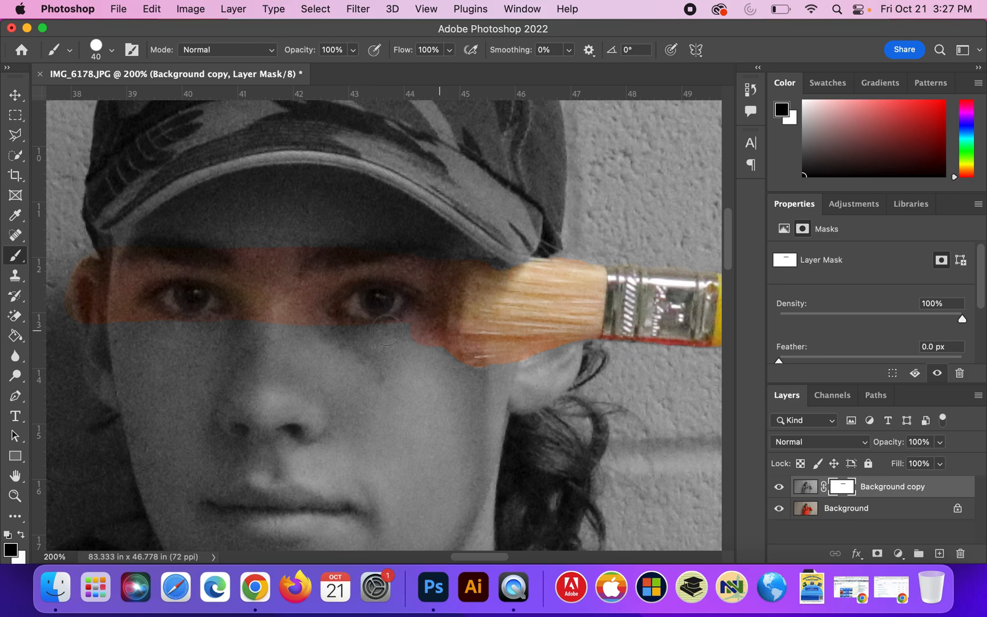
# Extend the revealed colour band down over the upper cheeks and nose, from the ear across to the paintbrush bristles.
pyautogui.moveTo(138, 325)
pyautogui.mouseDown()
pyautogui.moveTo(101, 335)
pyautogui.moveTo(83, 313)
pyautogui.mouseUp()
pyautogui.moveTo(492, 350)
pyautogui.mouseDown()
pyautogui.moveTo(96, 337)
pyautogui.moveTo(94, 346)
pyautogui.mouseUp()
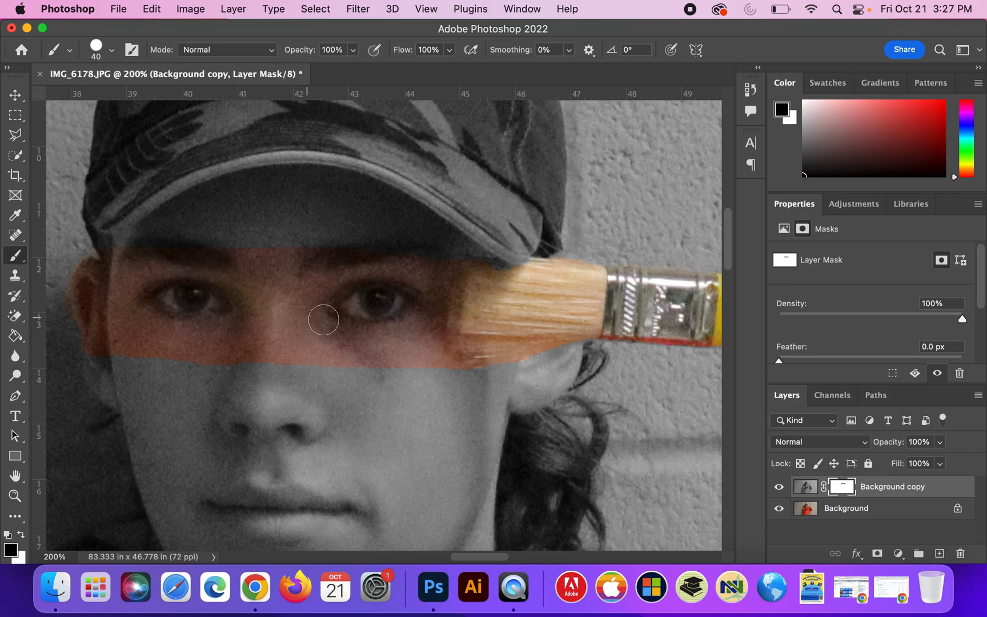
pyautogui.press('super+minus')
pyautogui.press('super+minus')
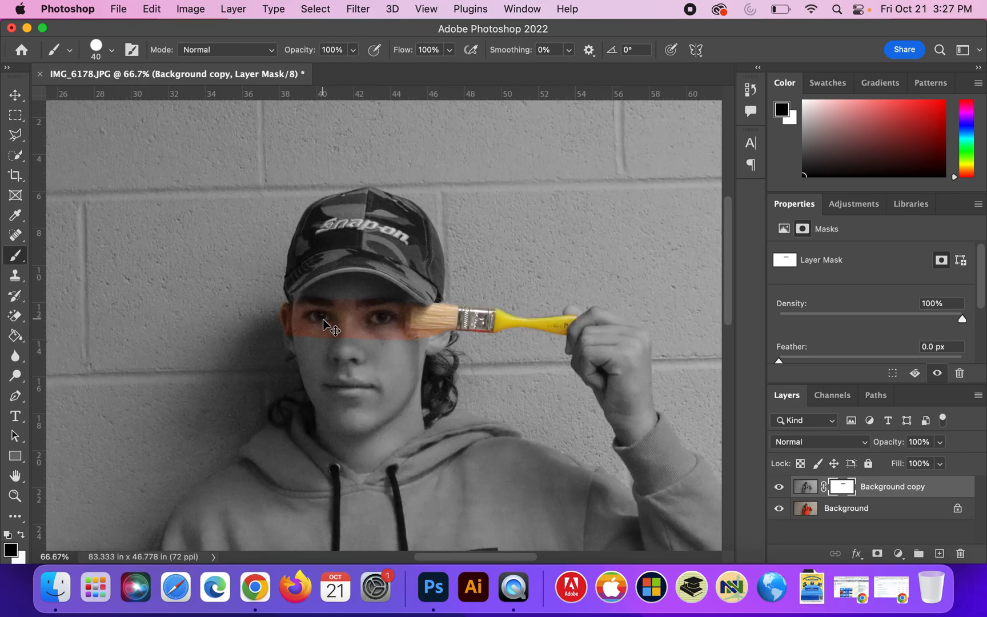
pyautogui.press('super+minus')
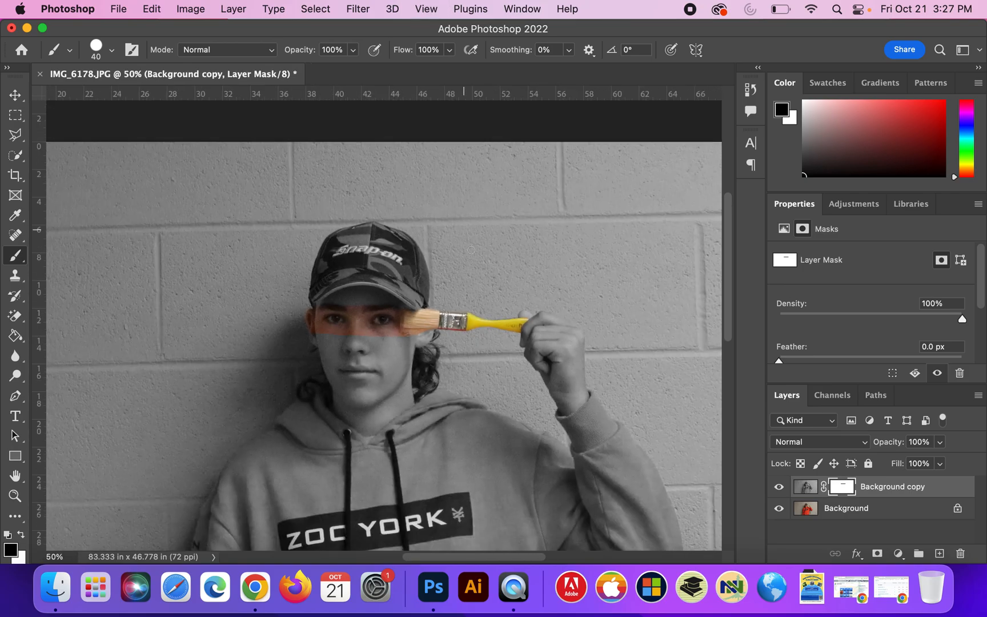
pyautogui.press('super+minus')
pyautogui.press('super+minus')
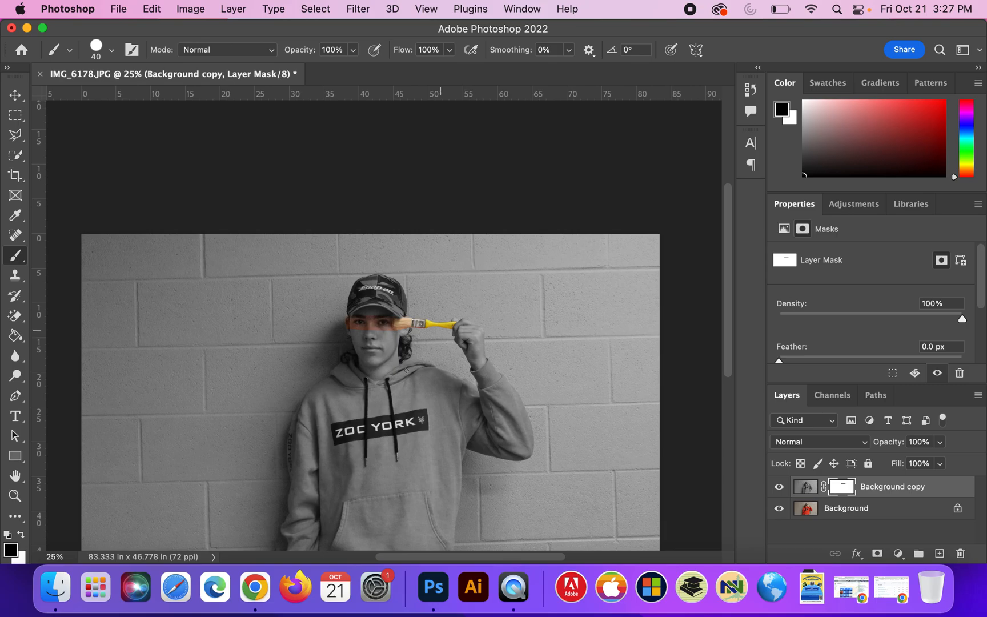
pyautogui.scroll(-3, 439, 344)
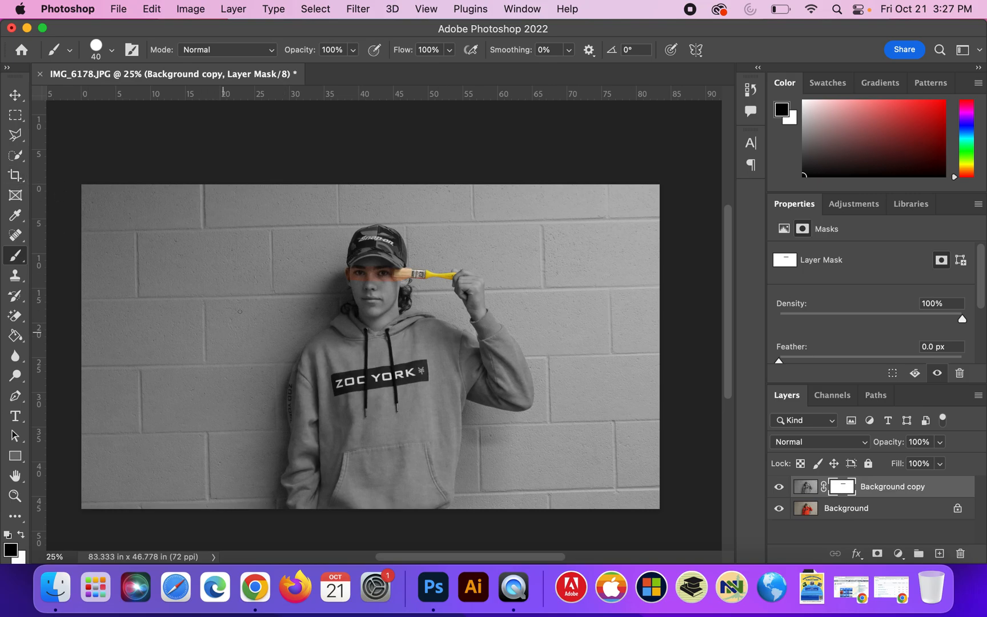
pyautogui.click(17, 176)
pyautogui.moveTo(81, 341); pyautogui.dragTo(160, 345)
pyautogui.click(478, 258)
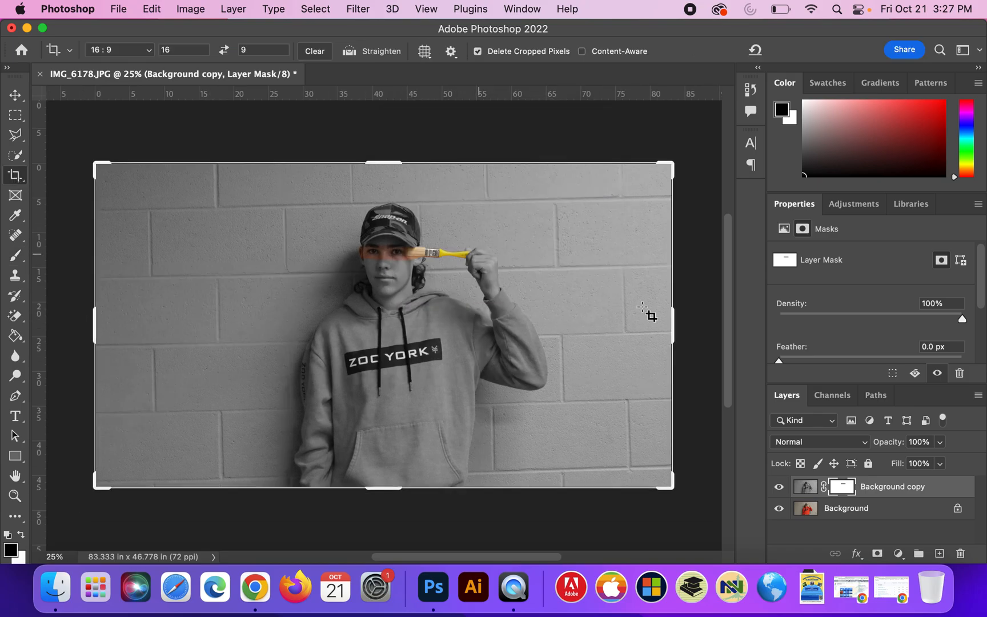
# Merge the masked Background copy layer with the Background layer.
pyautogui.click(875, 506)
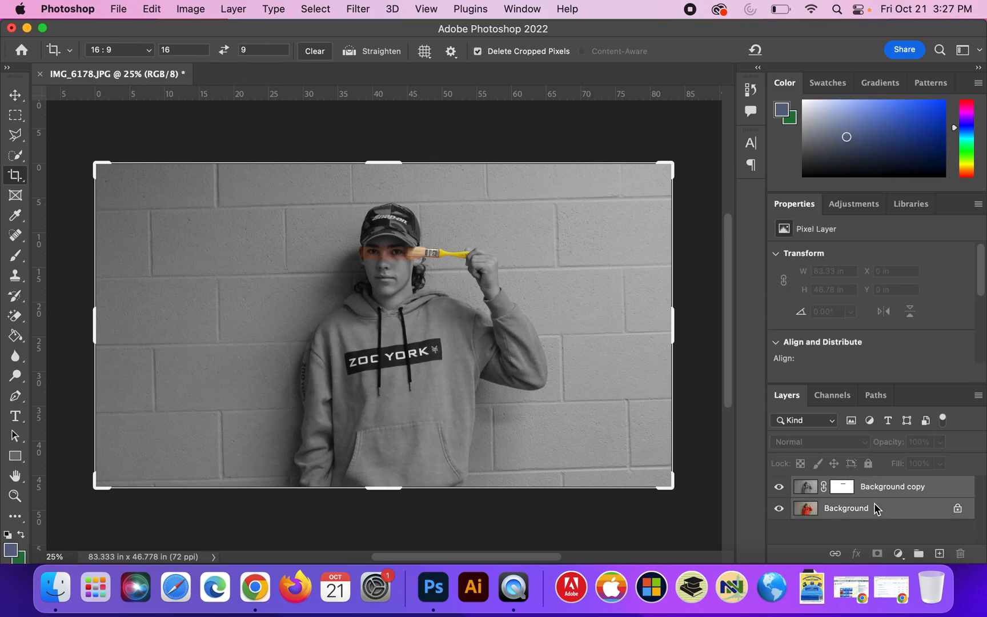
pyautogui.rightClick(874, 505)
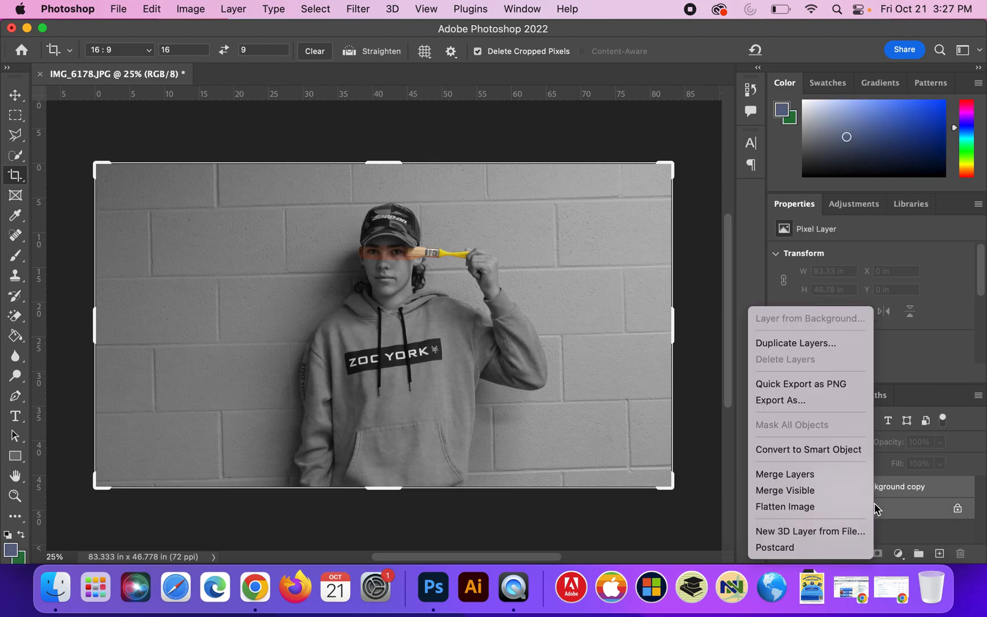
pyautogui.click(803, 474)
# Clear the 16:9 ratio and crop the photo tightly around the subject and raised arm, to about 35.46 × 40.22 in.
pyautogui.moveTo(94, 320); pyautogui.dragTo(170, 328)
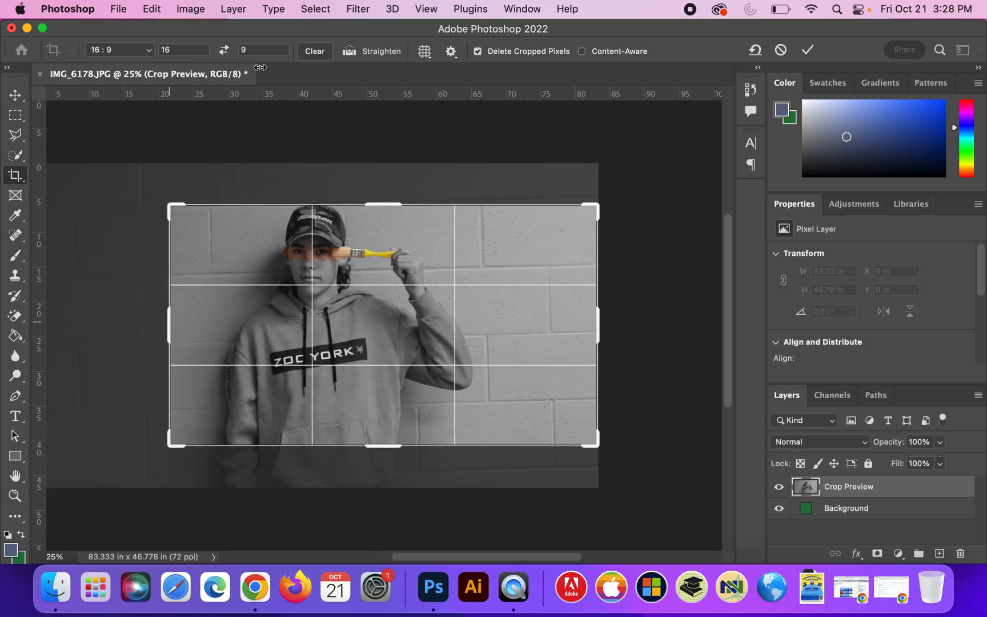
pyautogui.click(315, 51)
pyautogui.moveTo(379, 447); pyautogui.dragTo(379, 465)
pyautogui.moveTo(599, 315); pyautogui.dragTo(533, 323)
pyautogui.moveTo(231, 327); pyautogui.dragTo(260, 329)
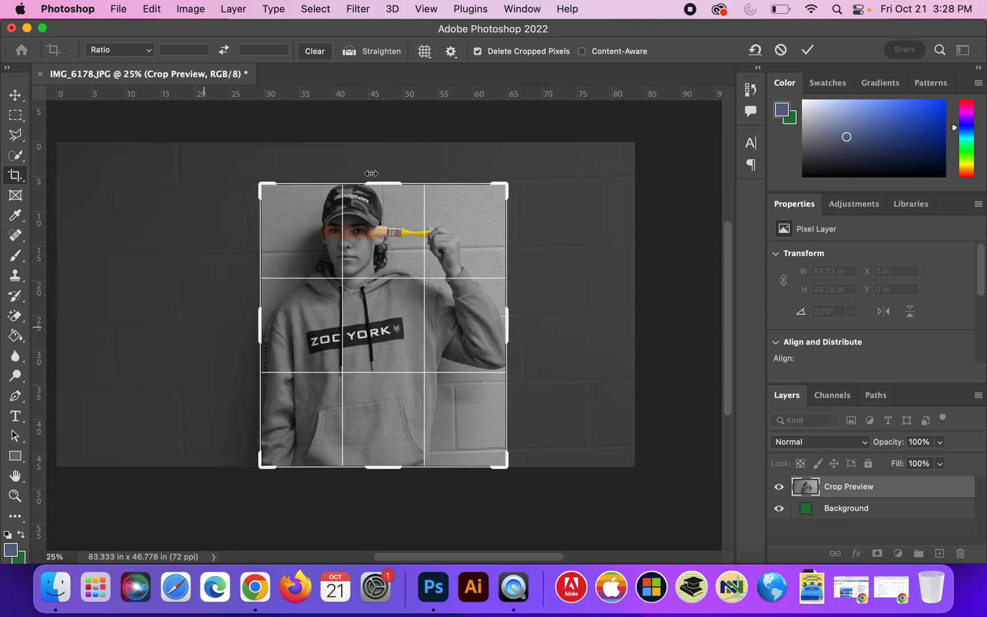
pyautogui.moveTo(387, 184); pyautogui.dragTo(391, 163)
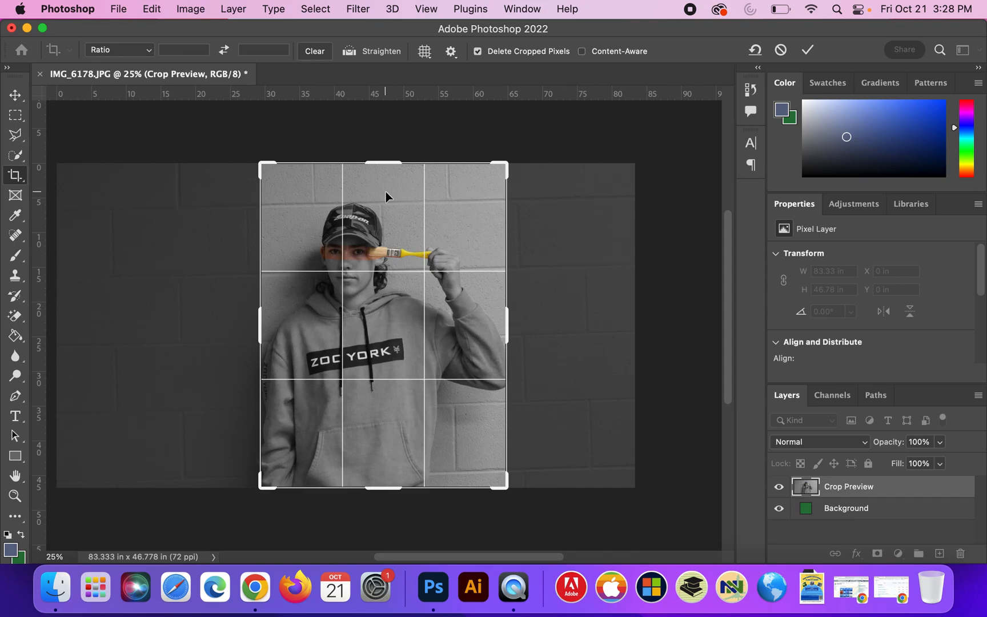
pyautogui.click(382, 163)
pyautogui.moveTo(384, 488); pyautogui.dragTo(391, 466)
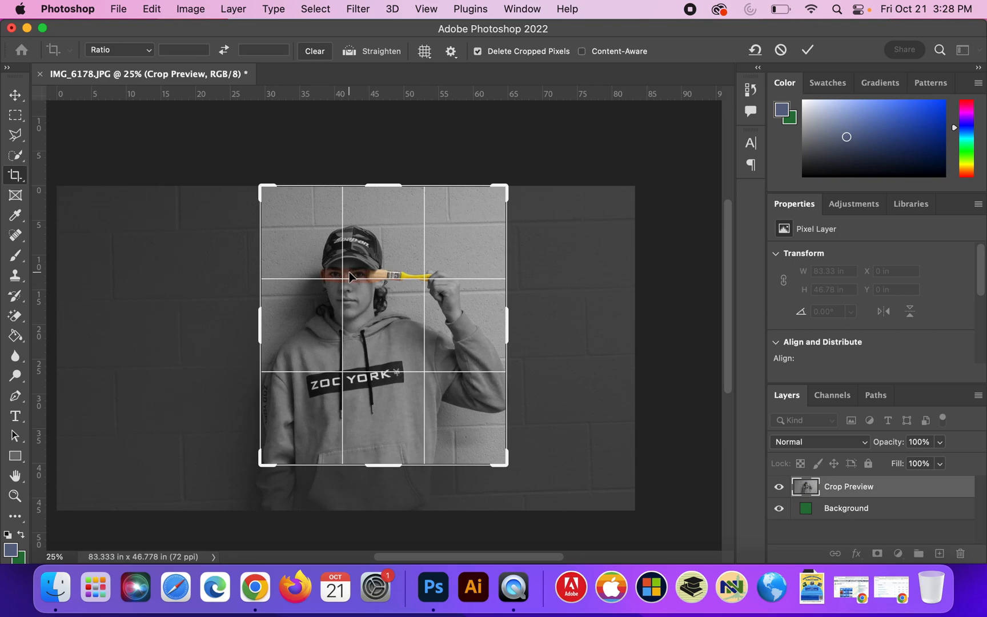
pyautogui.click(808, 50)
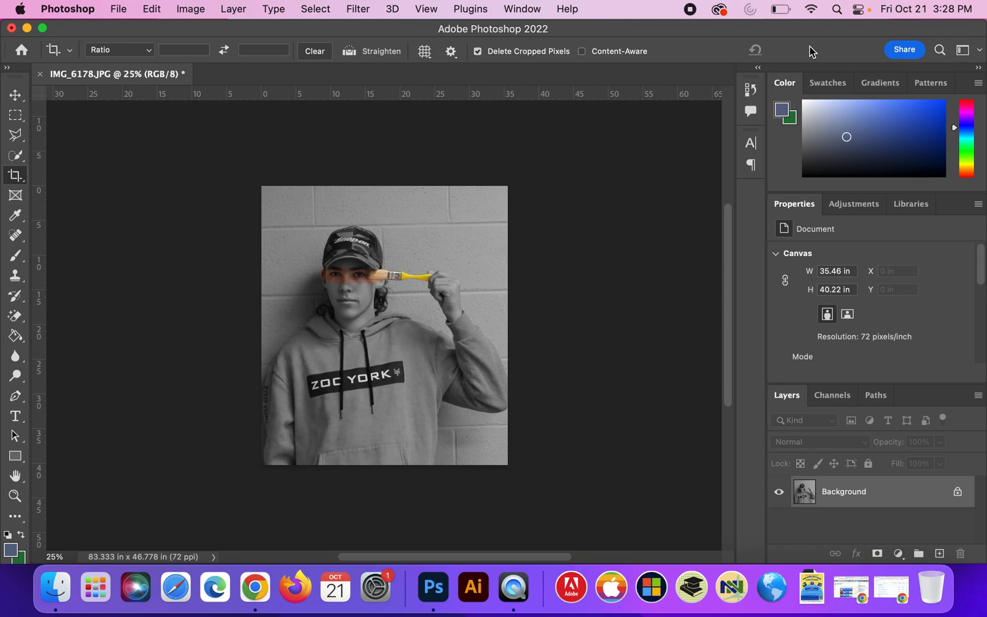
# Try to export the image at full size as a JPG named Brush to the Desktop.
pyautogui.click(120, 11)
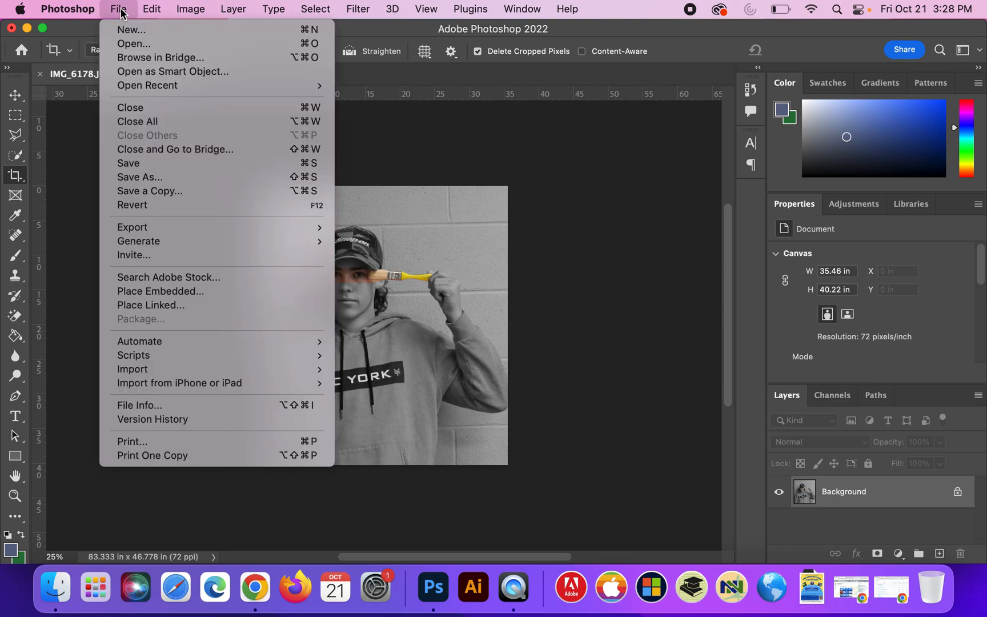
pyautogui.moveTo(198, 228)
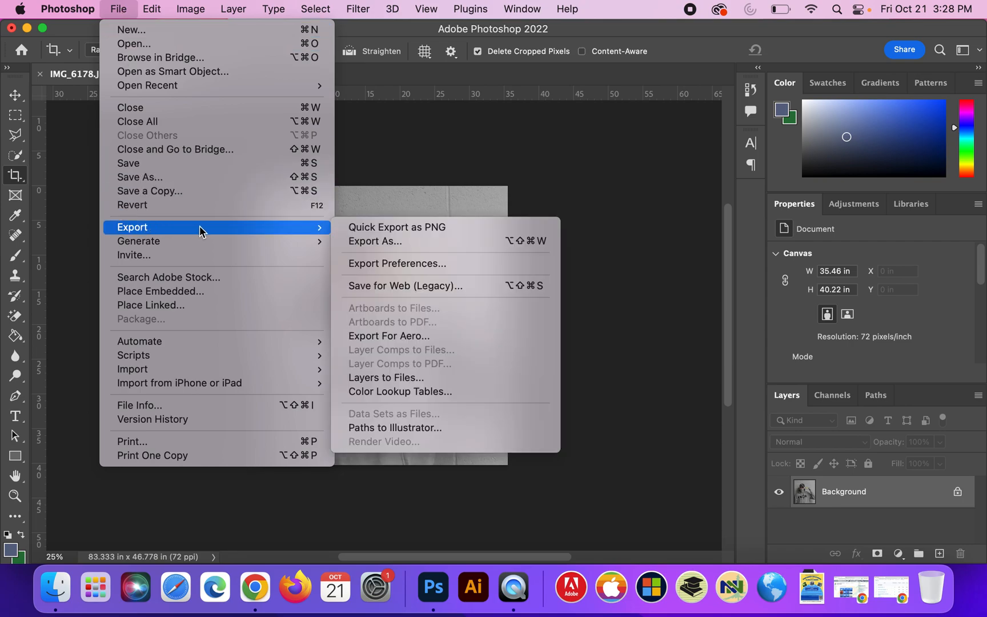
pyautogui.click(357, 241)
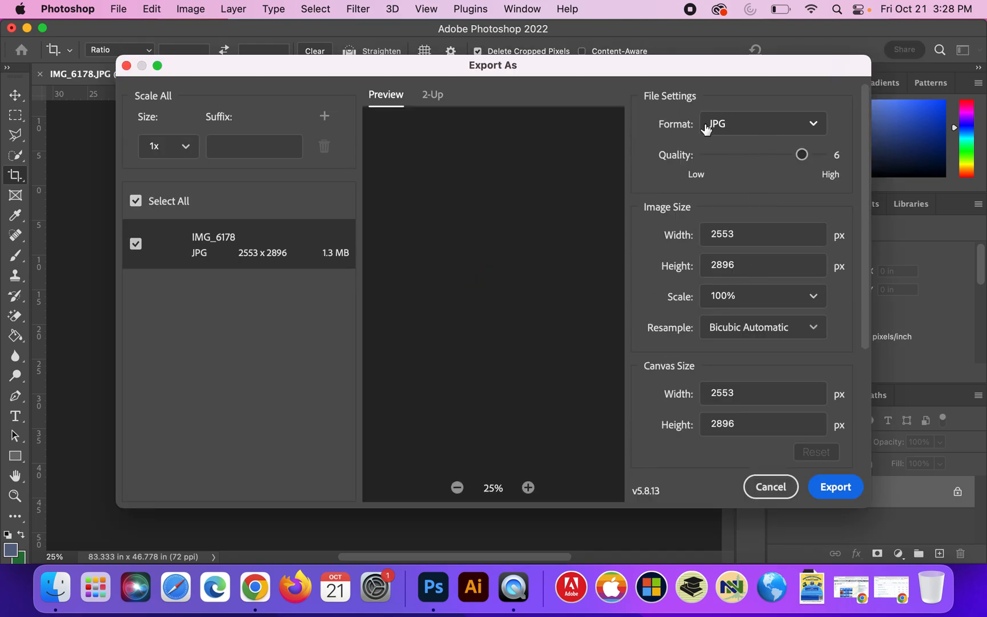
pyautogui.click(841, 486)
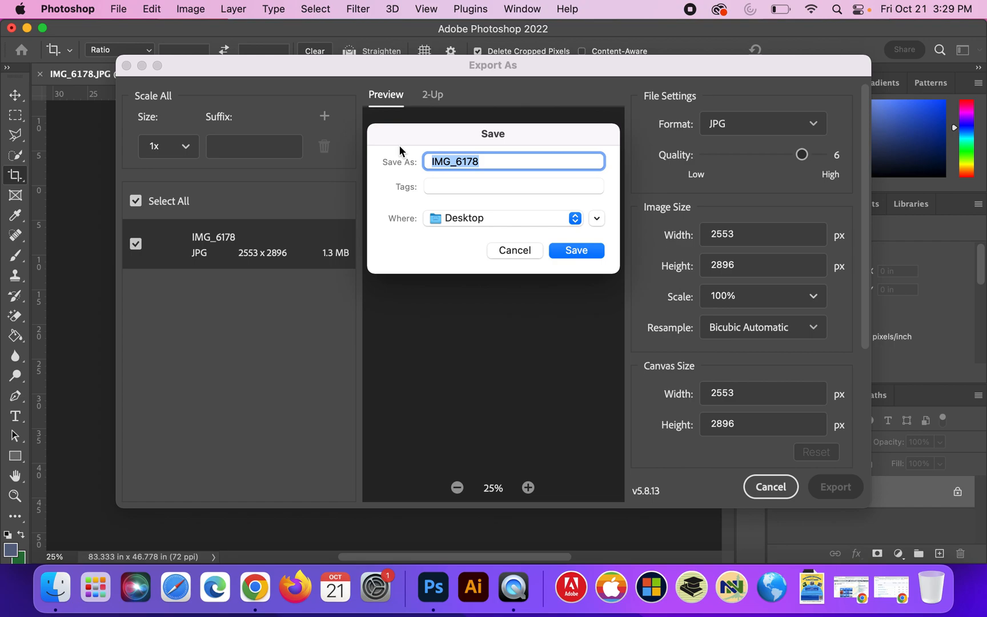
pyautogui.write('Brush')
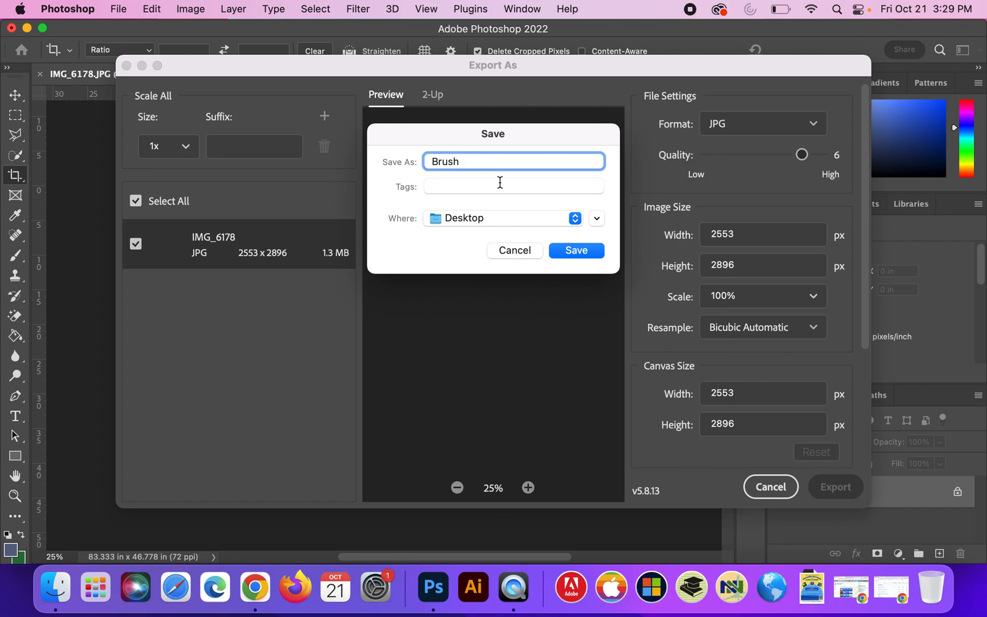
pyautogui.click(571, 250)
pyautogui.click(544, 313)
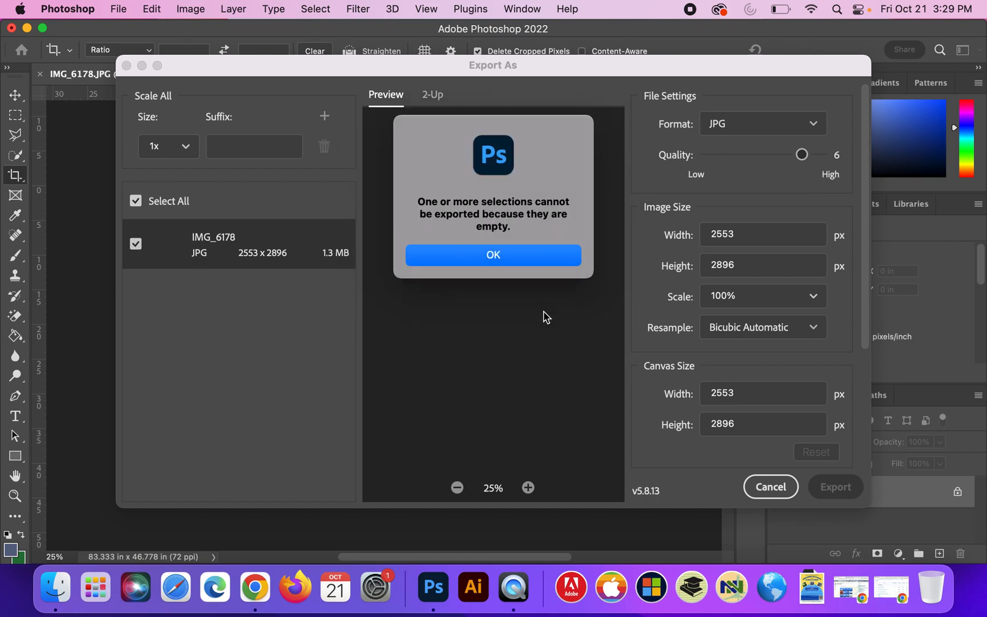
pyautogui.click(505, 254)
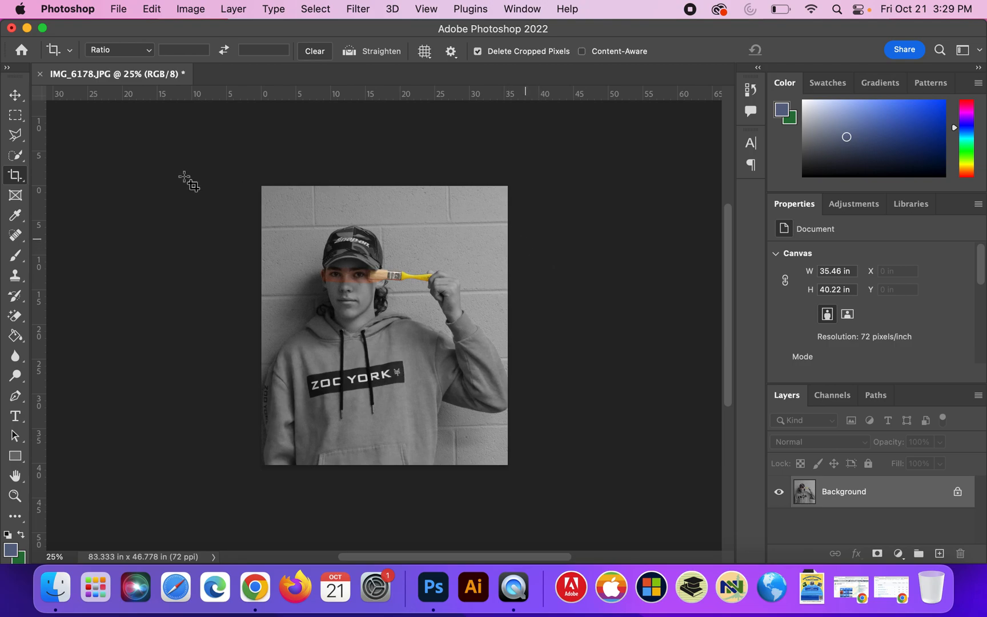